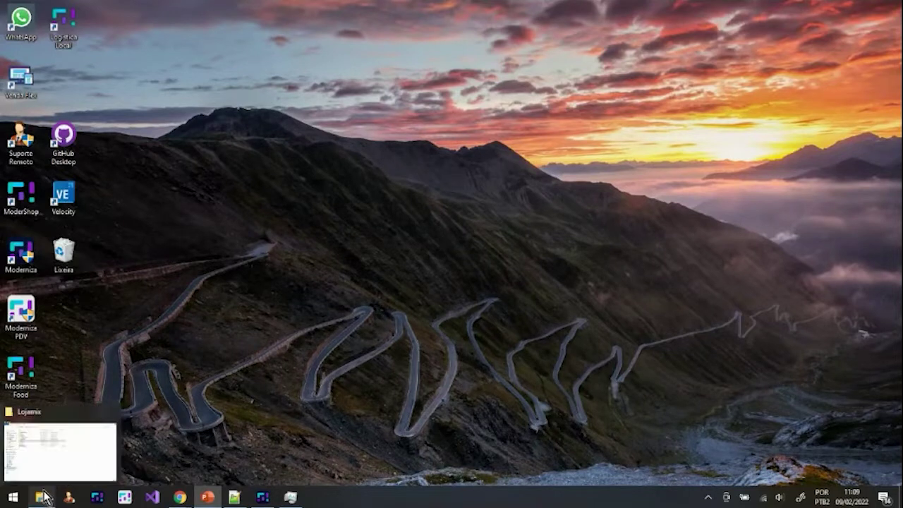
# Step: Open the C:\Lojamix\Monitor folder in a maximized Explorer and launch LojamixMonitorServicos.exe
pyautogui.click(42, 496)
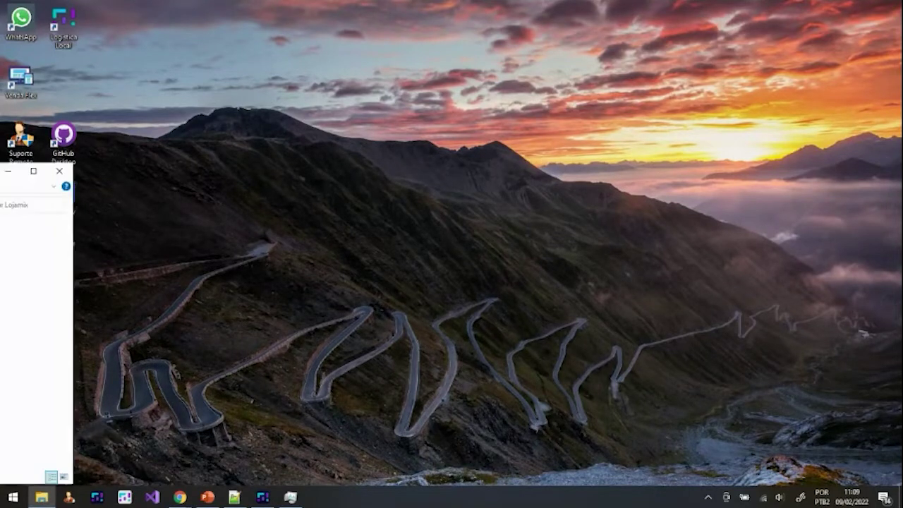
pyautogui.doubleClick(331, 7)
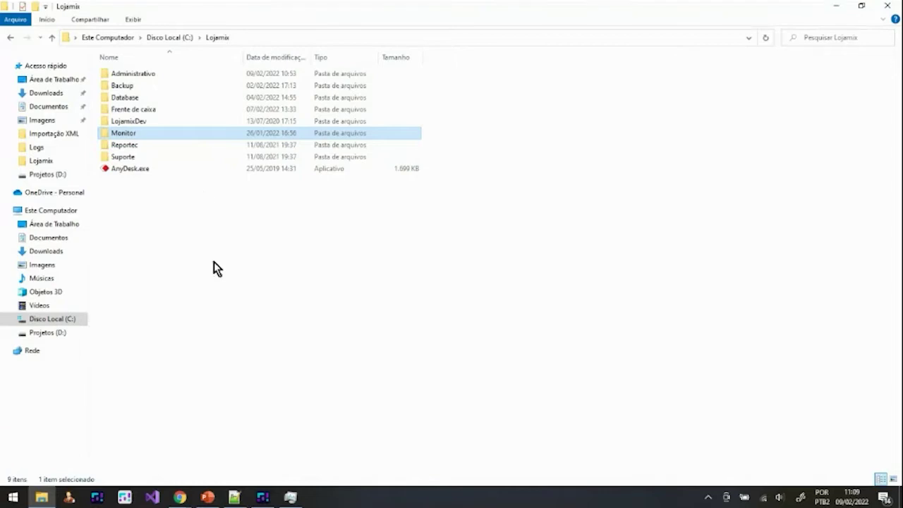
pyautogui.doubleClick(126, 135)
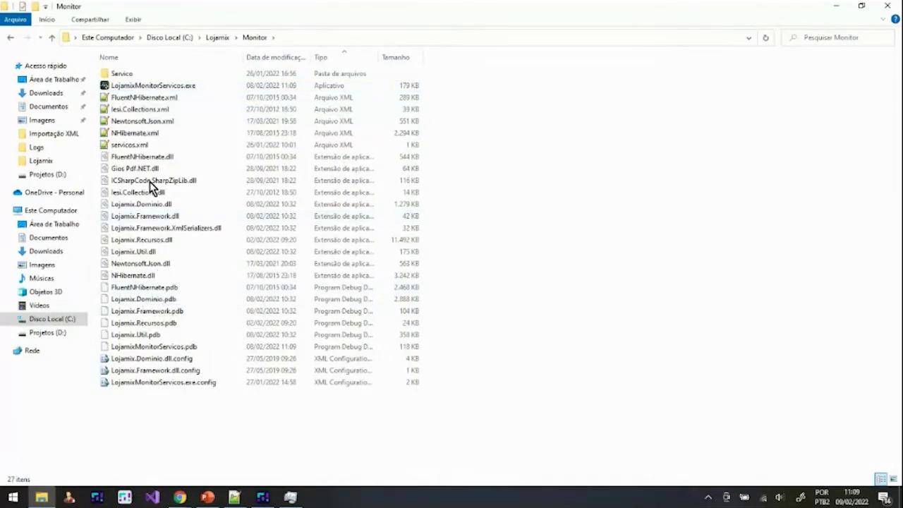
pyautogui.click(148, 87)
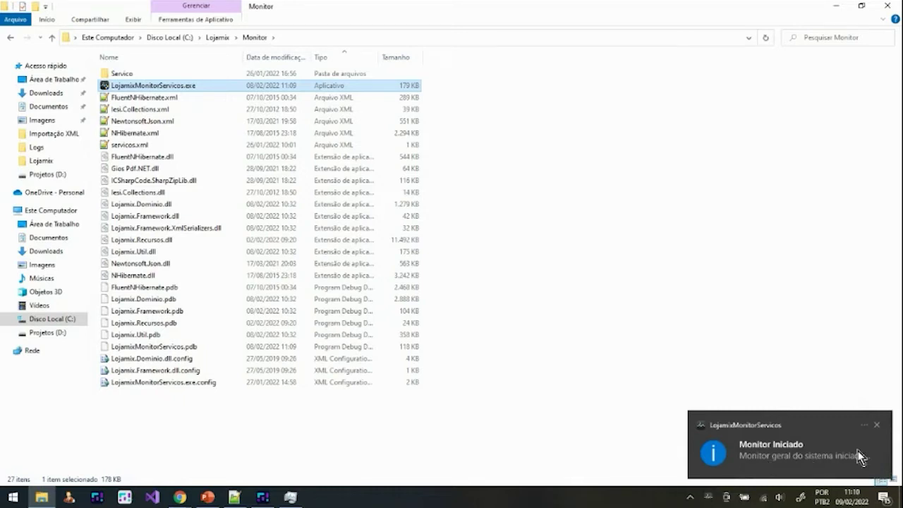
# Step: Dismiss the Monitor Iniciado toast and open the Lojamix Monitor window from its tray icon
pyautogui.click(876, 424)
pyautogui.click(708, 497)
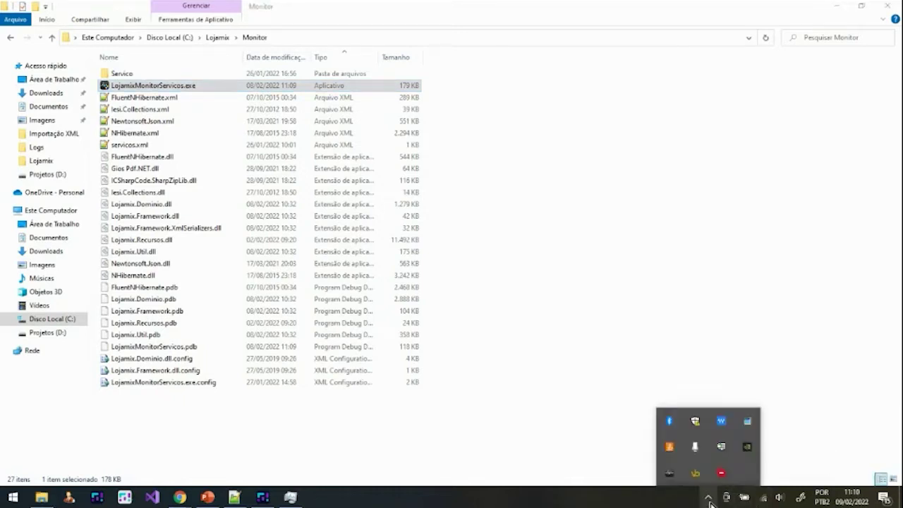
pyautogui.rightClick(670, 481)
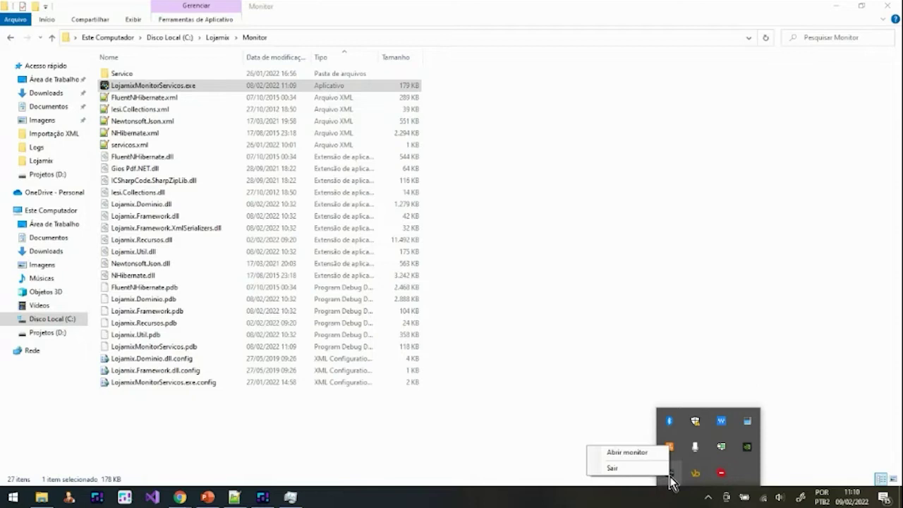
pyautogui.click(625, 452)
pyautogui.click(840, 12)
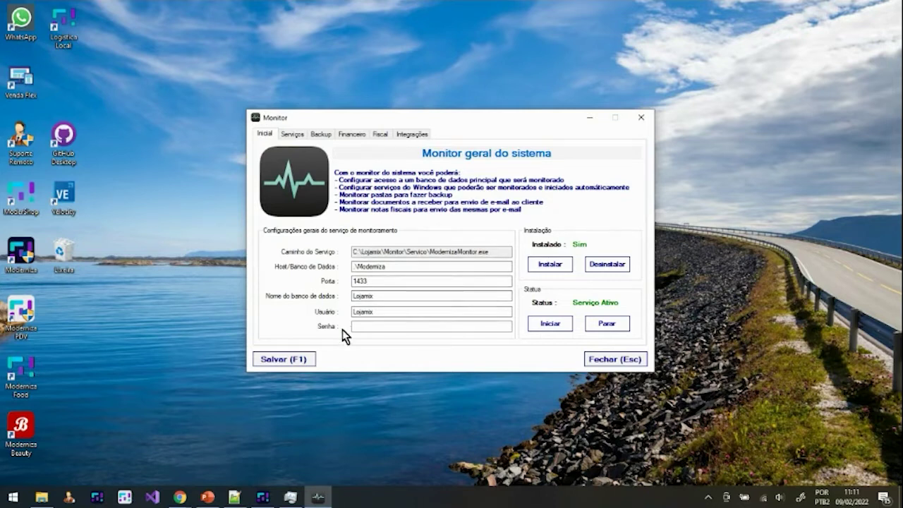
# Step: Save the general monitor settings and view the empty Serviços list
pyautogui.click(288, 359)
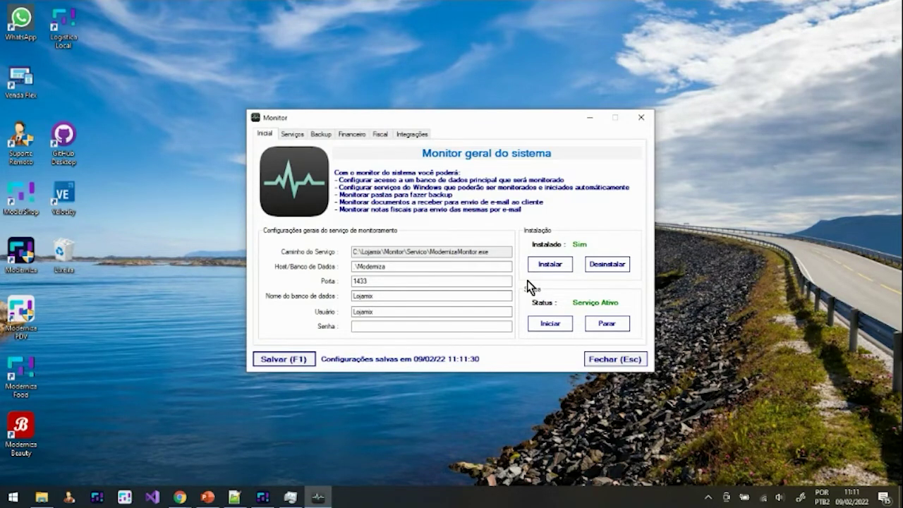
pyautogui.click(292, 135)
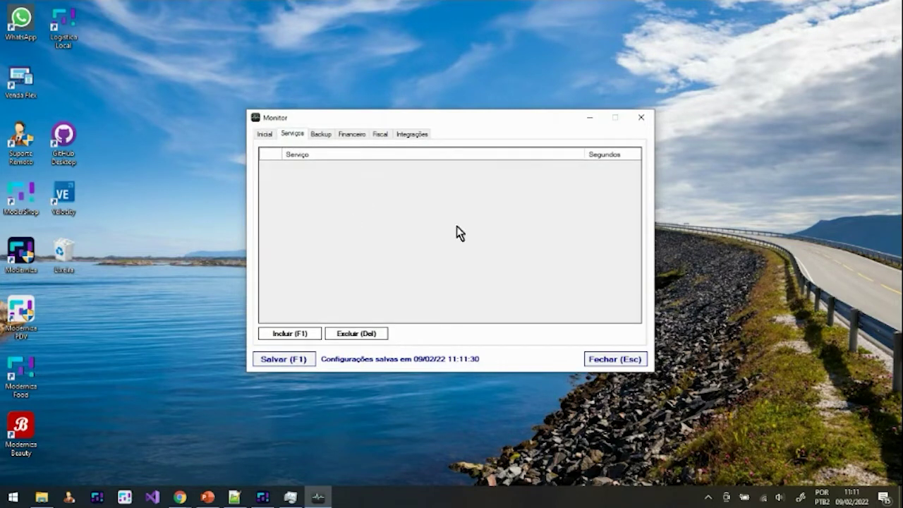
# Step: Start registering a new monitored service in the Cadastrar Serviço form
pyautogui.click(302, 334)
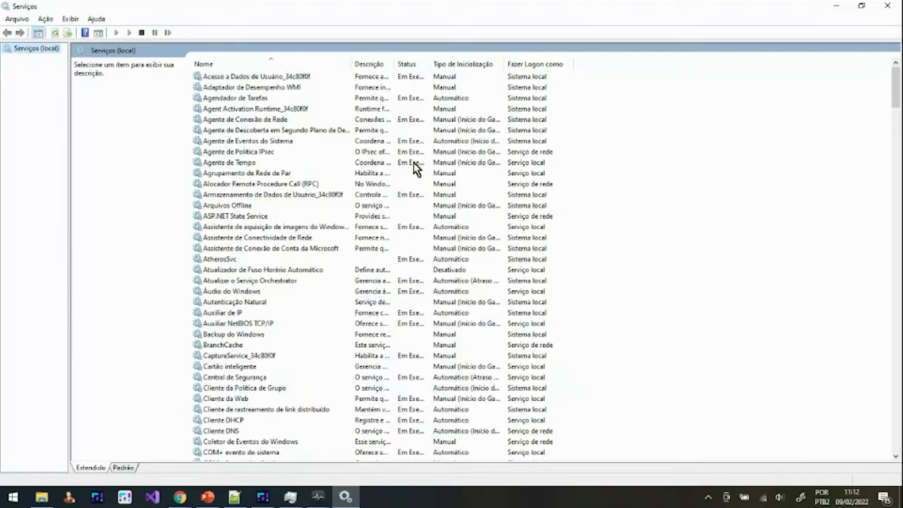
# Step: Open LojamixProcessadorService's properties in Windows Services and copy its service name
pyautogui.click(270, 173)
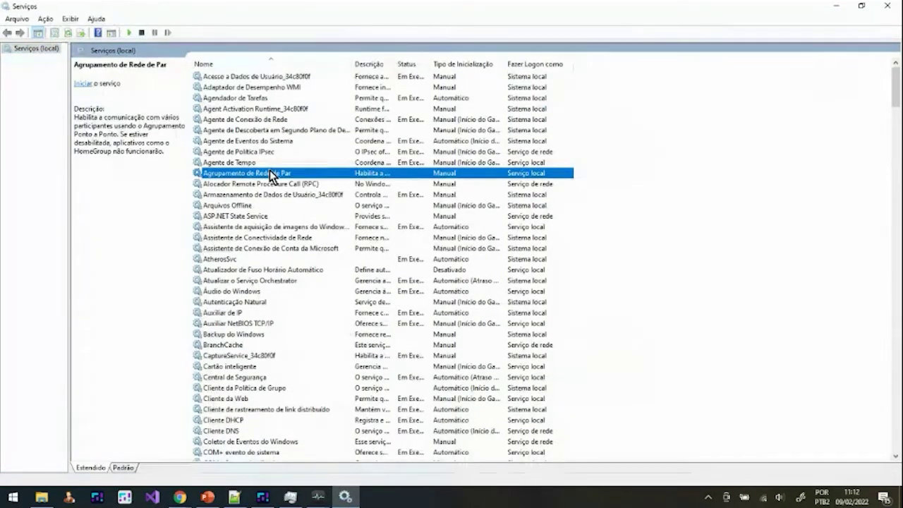
pyautogui.write('loj')
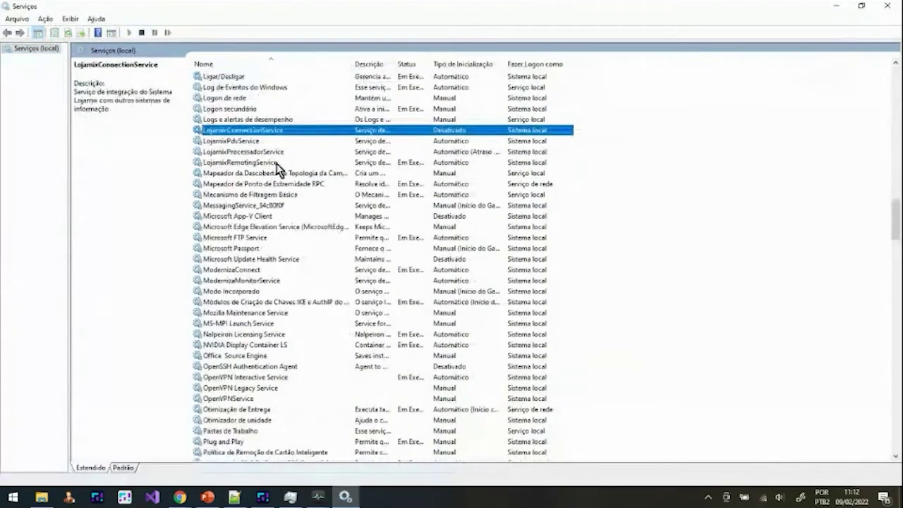
pyautogui.click(257, 153)
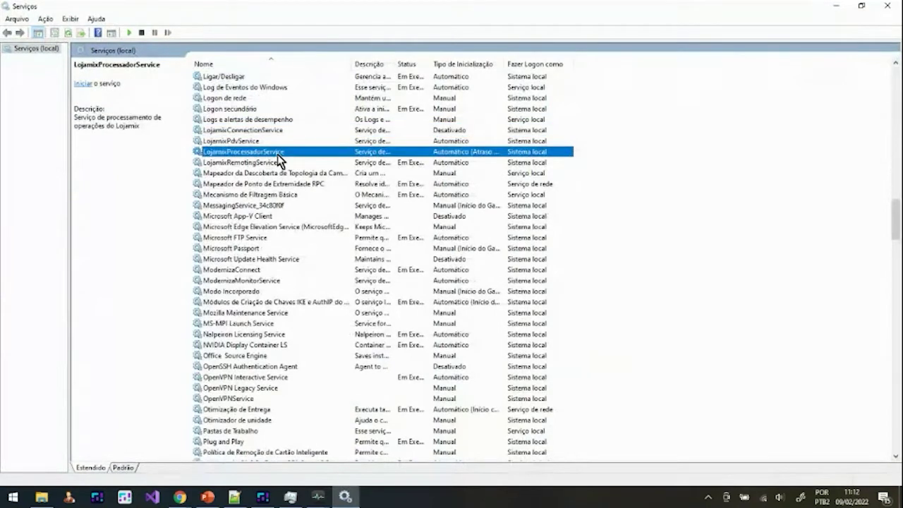
pyautogui.rightClick(281, 154)
pyautogui.click(331, 259)
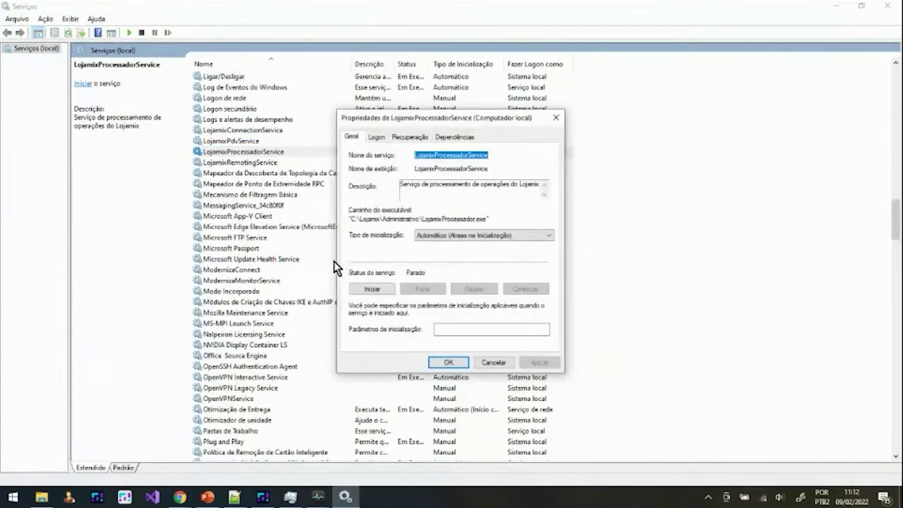
pyautogui.click(413, 158)
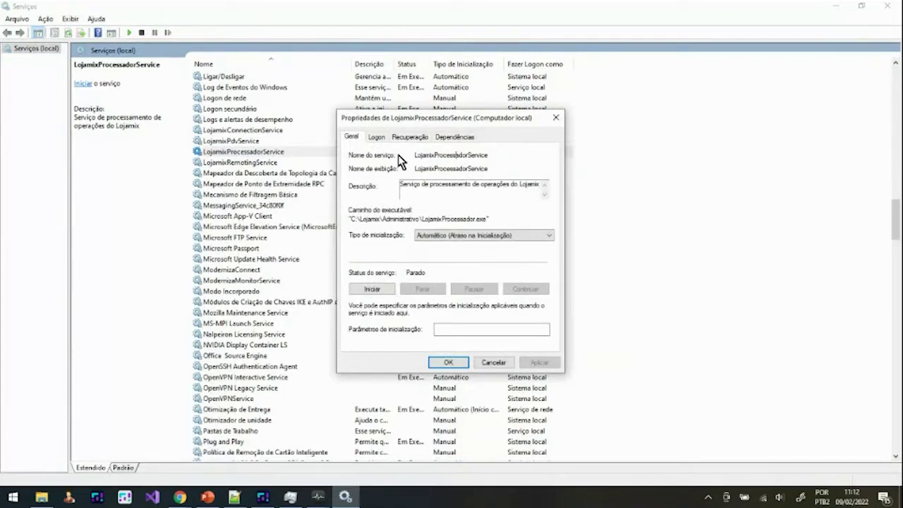
pyautogui.moveTo(412, 154); pyautogui.dragTo(509, 161)
pyautogui.hotkey('ctrl', 'c')
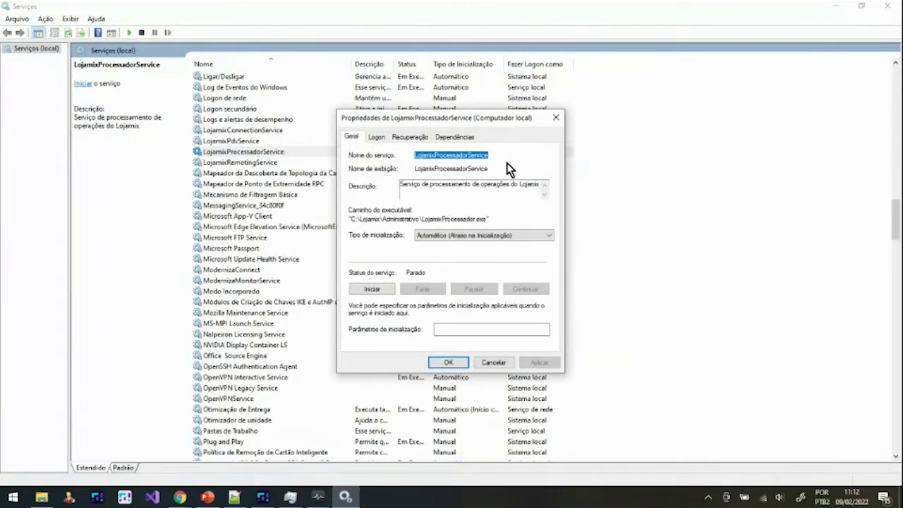
pyautogui.click(318, 496)
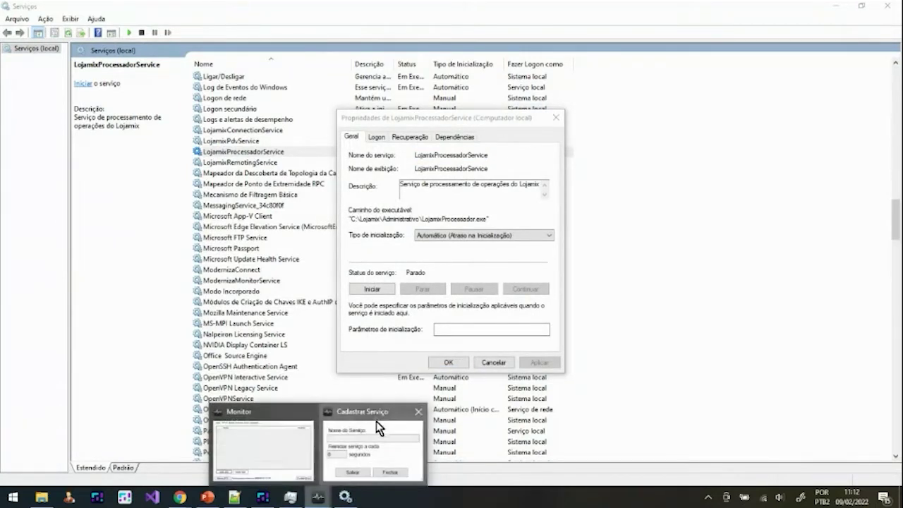
# Step: Register LojamixProcessadorService as a monitored service with a 0-second restart interval
pyautogui.click(379, 427)
pyautogui.hotkey('ctrl', 'v')
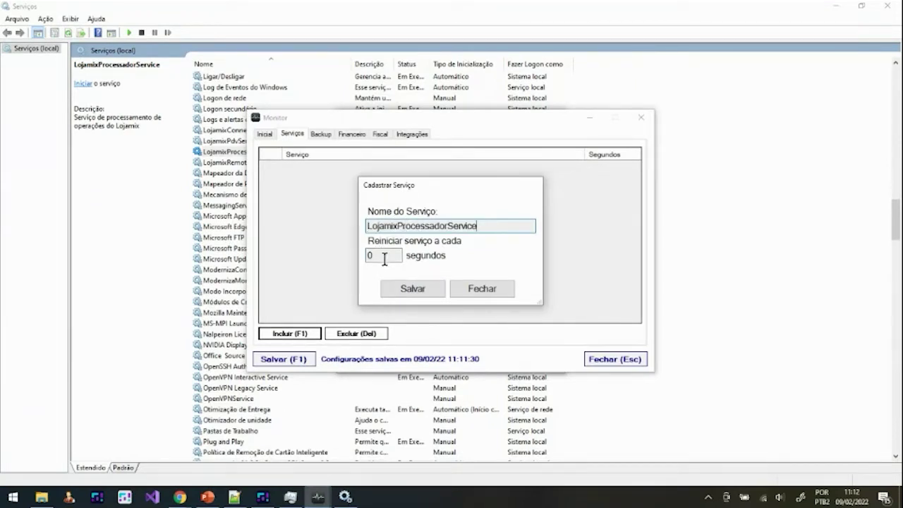
pyautogui.press('Tab')
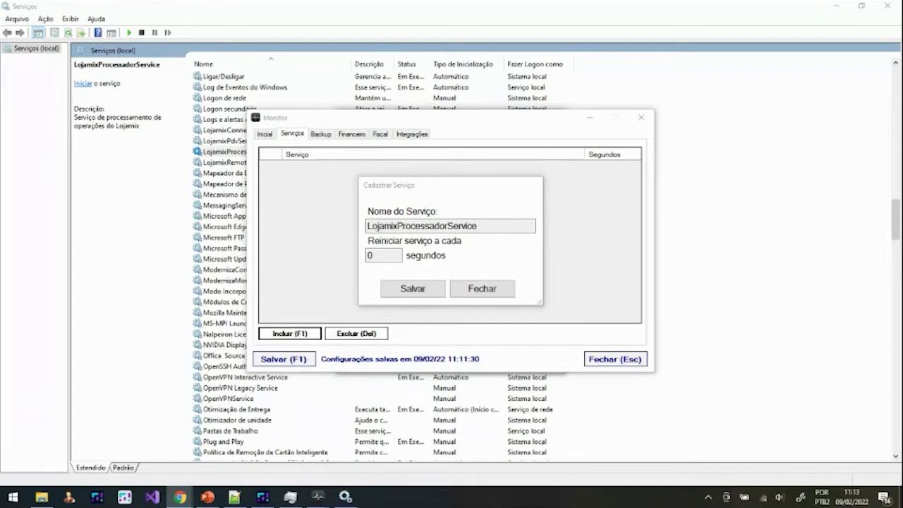
pyautogui.click(414, 295)
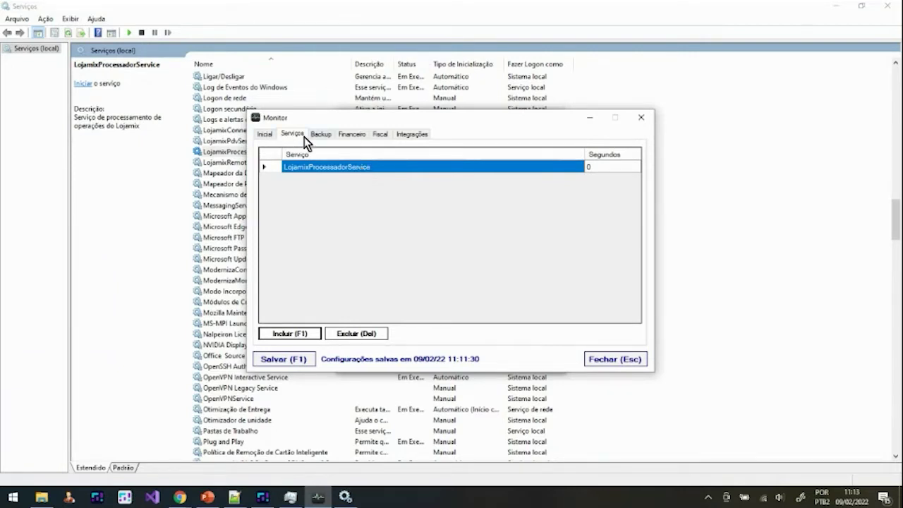
# Step: Uncheck Gerar backup on the Backup tab, keeping the 20:00 sync time
pyautogui.click(266, 134)
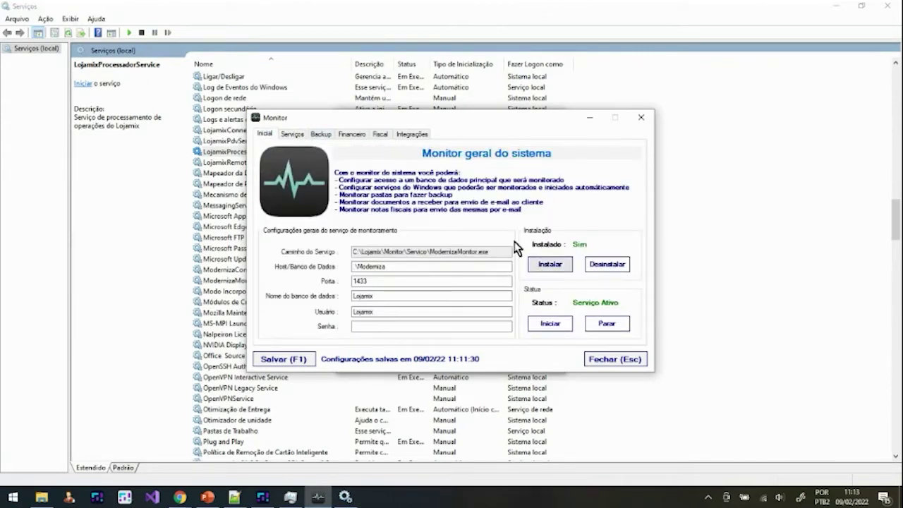
pyautogui.click(321, 140)
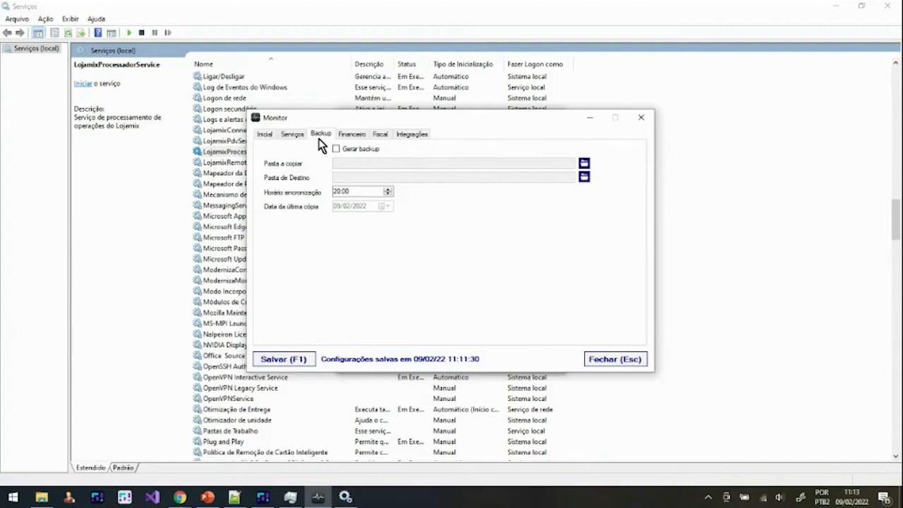
pyautogui.click(269, 140)
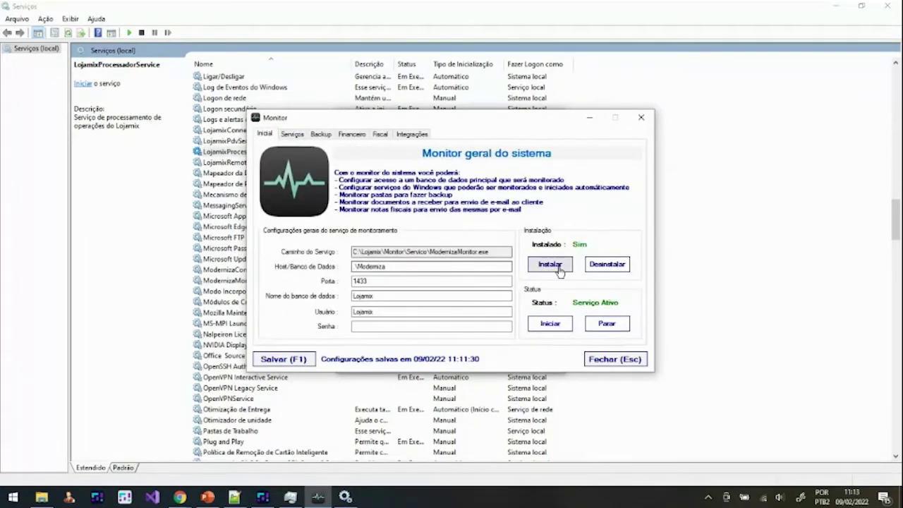
pyautogui.click(326, 136)
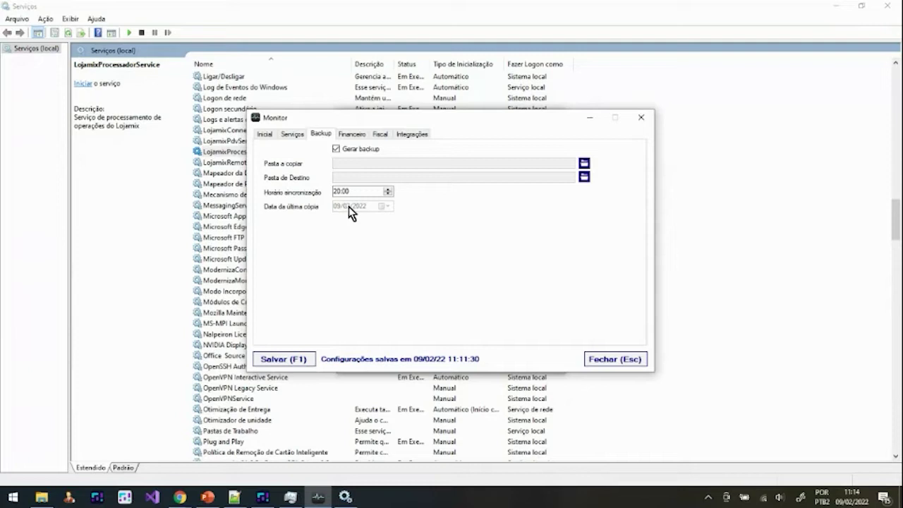
pyautogui.click(336, 149)
# Step: Minimize Services and review the Fiscal, Integrações and Financeiro tabs, ending on Inicial
pyautogui.click(818, 10)
pyautogui.click(838, 6)
pyautogui.click(380, 135)
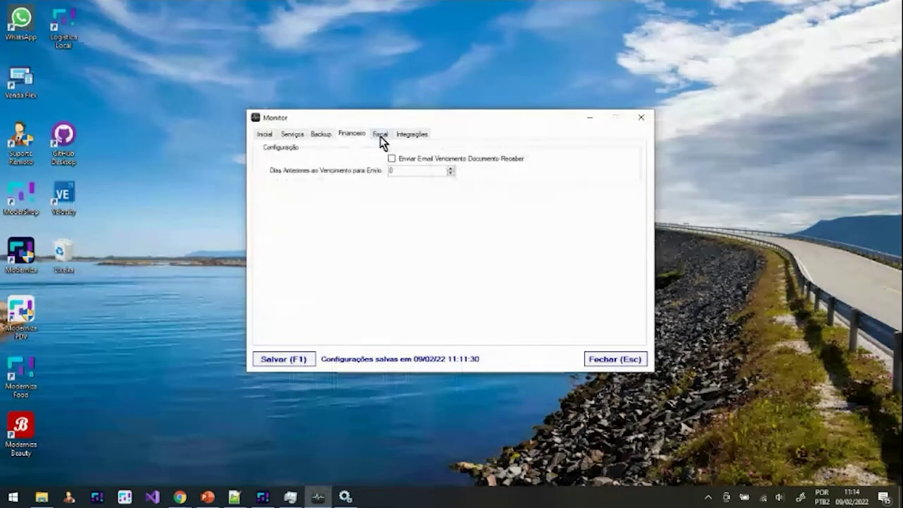
pyautogui.click(408, 140)
pyautogui.click(359, 136)
pyautogui.click(266, 135)
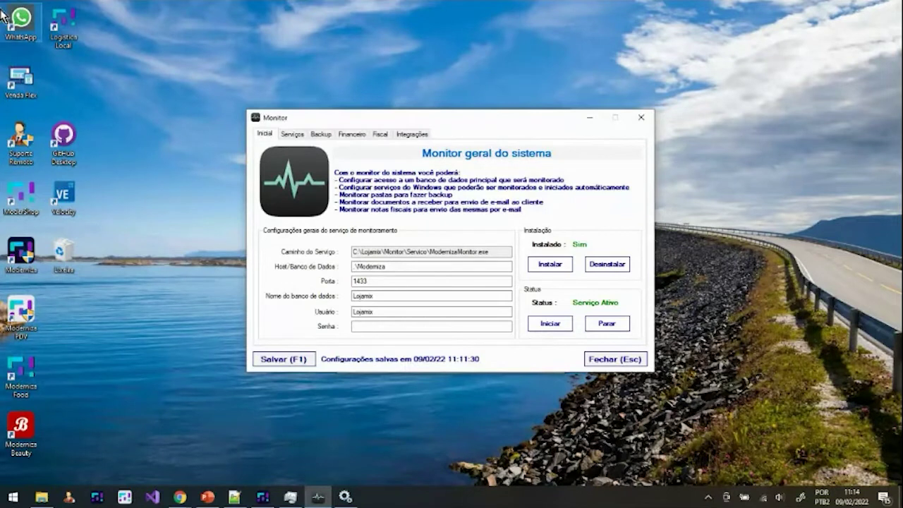
pyautogui.hotkey('alt', 'Tab')
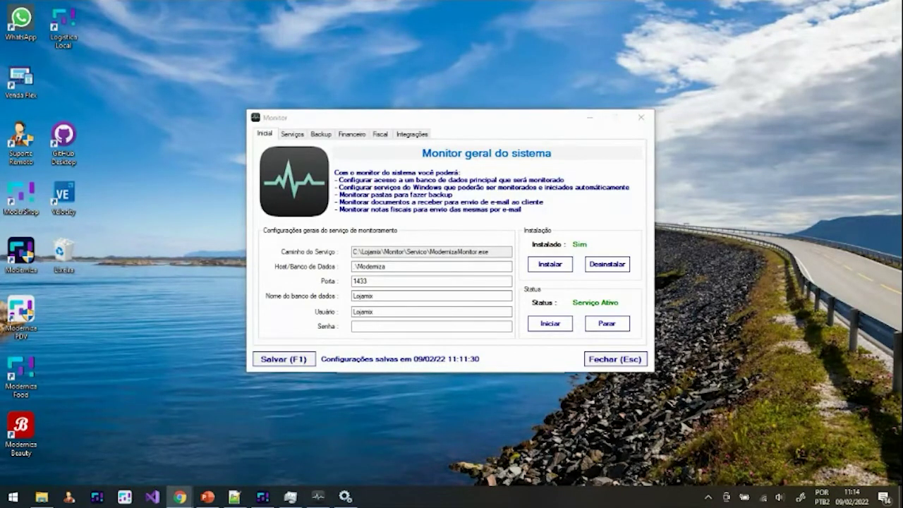
pyautogui.hotkey('alt', 'Tab')
# Step: Find ModernizaMonitorService in Windows Services and confirm it is not running
pyautogui.click(238, 184)
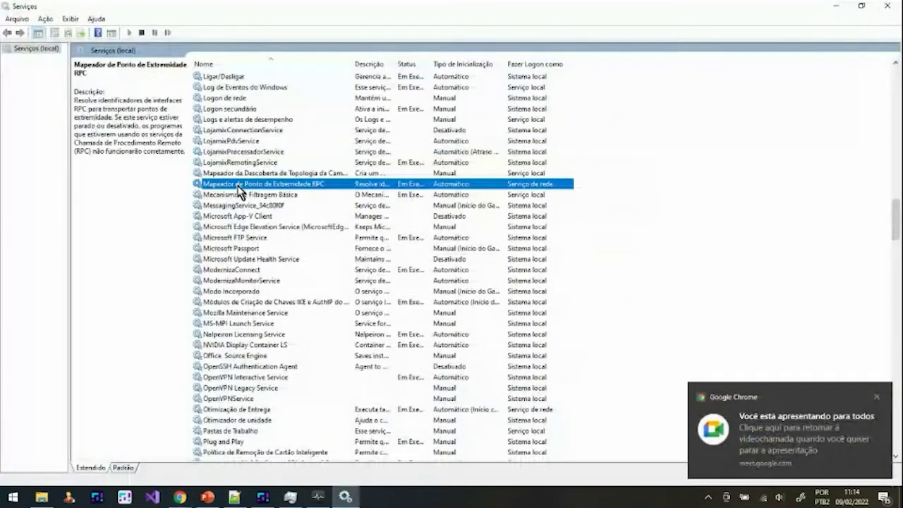
pyautogui.write('mo')
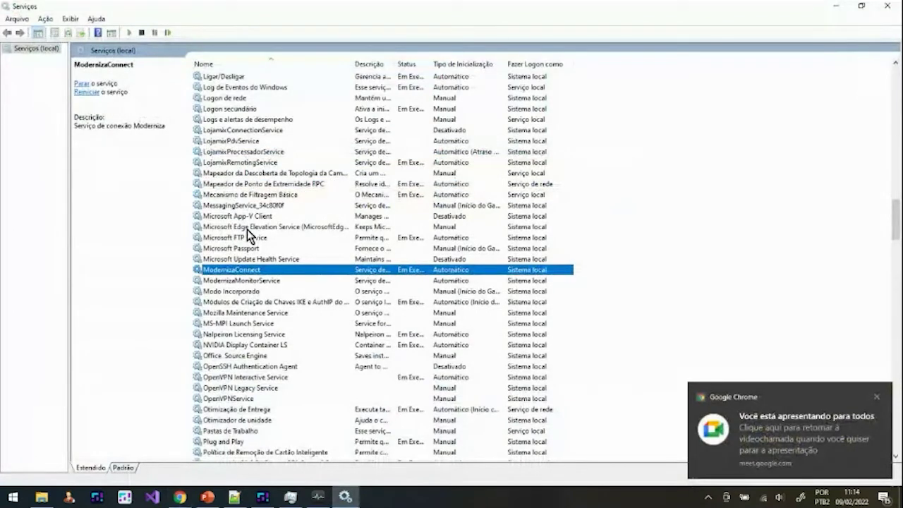
pyautogui.click(259, 280)
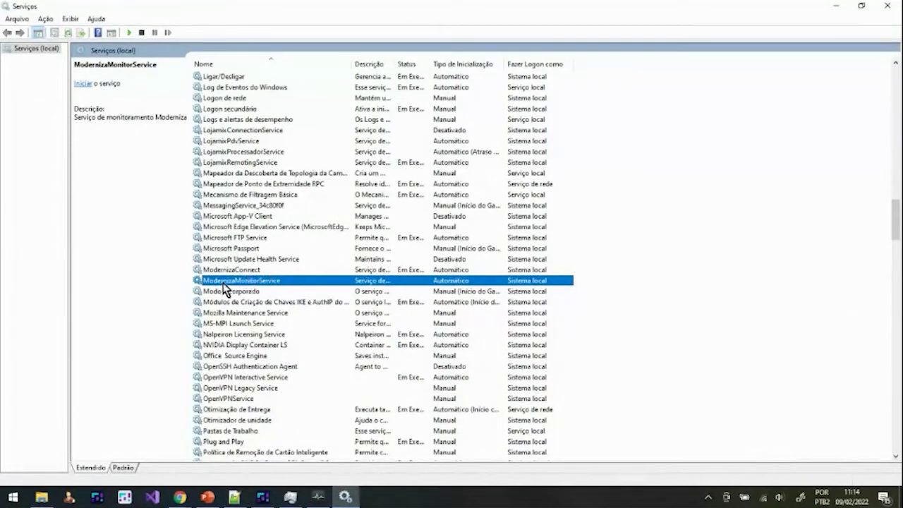
pyautogui.moveTo(355, 501)
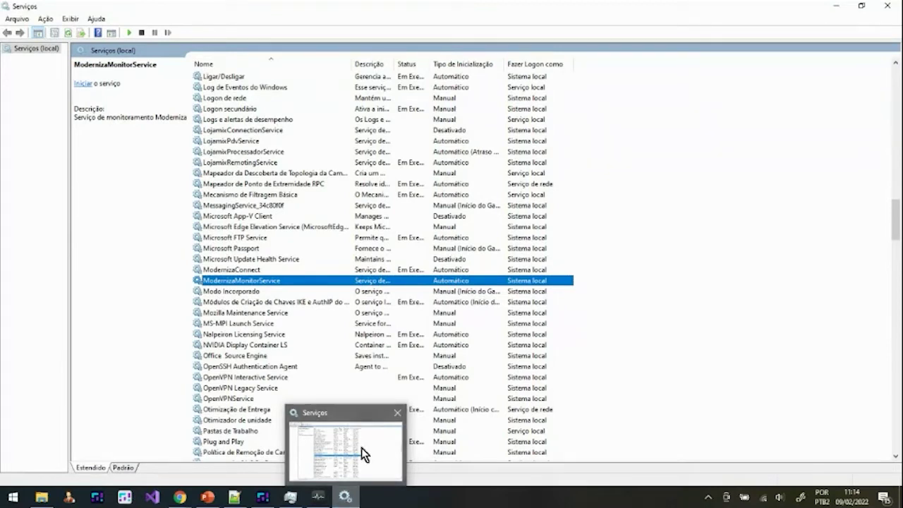
pyautogui.click(317, 498)
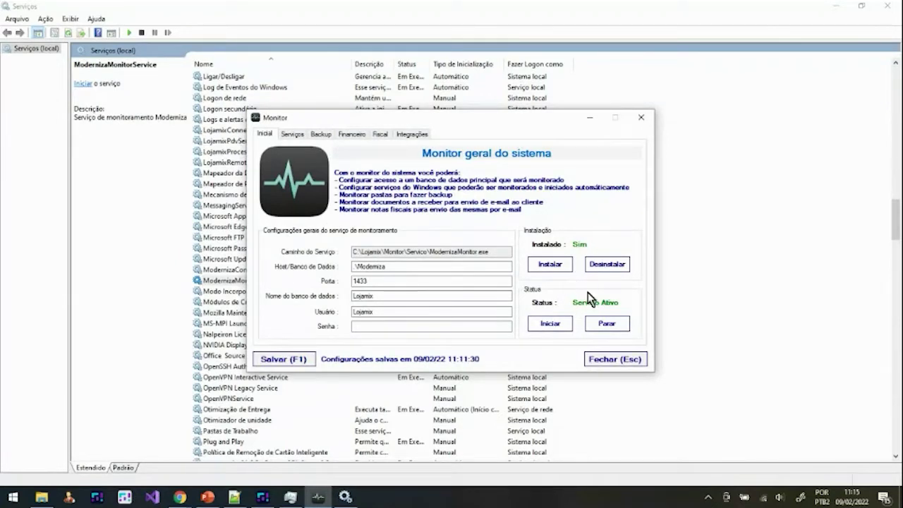
# Step: Start ModernizaMonitorService from Windows Services with Iniciar
pyautogui.click(217, 282)
pyautogui.rightClick(233, 282)
pyautogui.click(237, 286)
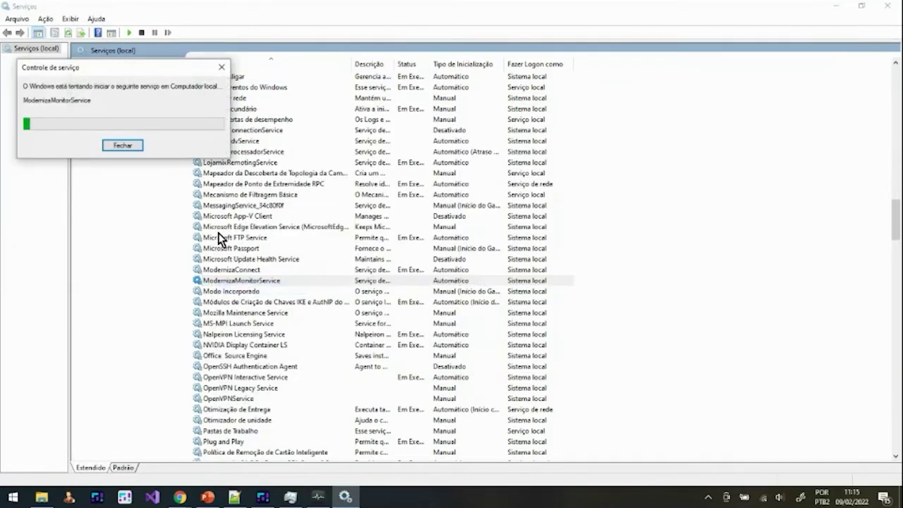
pyautogui.click(317, 497)
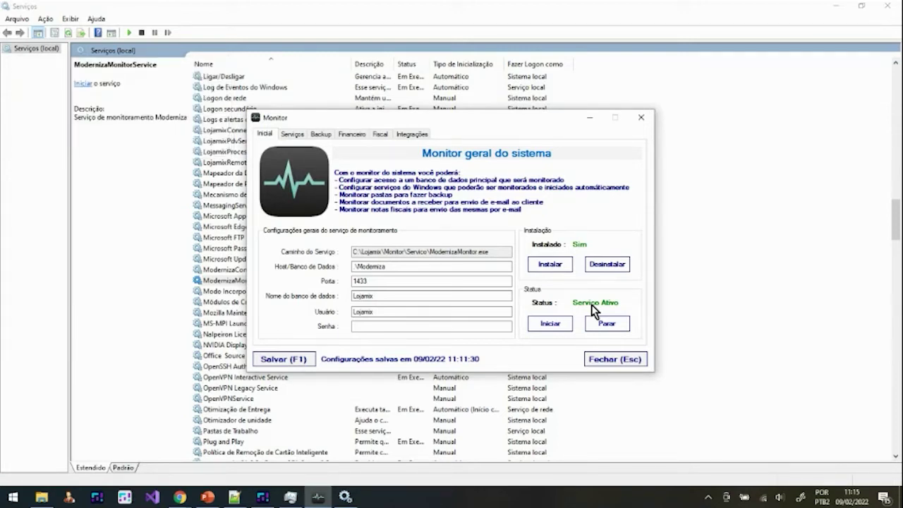
# Step: Dismiss the Windows warning that ModernizaMonitorService started and then stopped
pyautogui.click(206, 281)
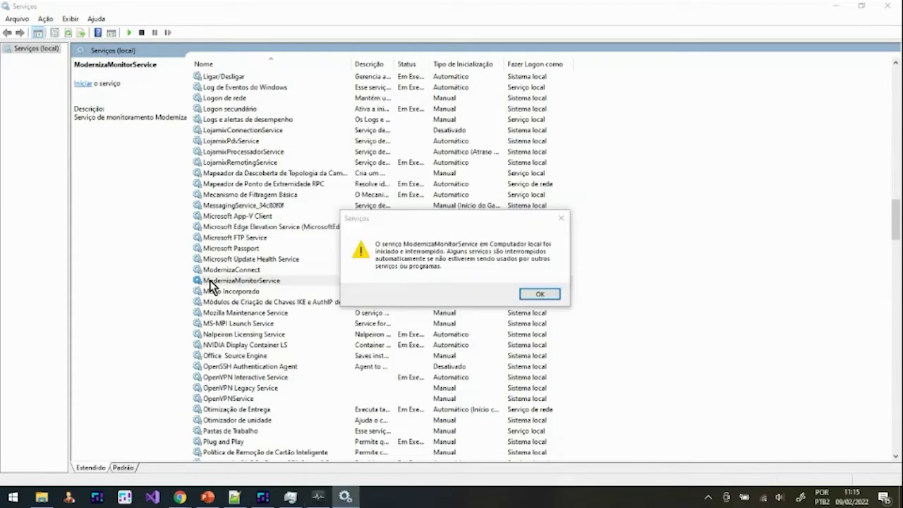
pyautogui.click(545, 295)
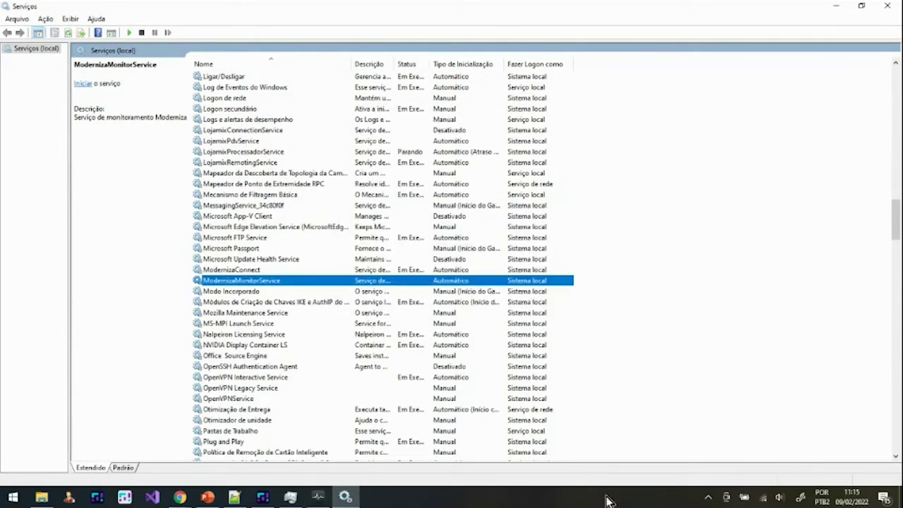
# Step: Exit the Moderniza tray monitor with Sair and restart ModernizaMonitorService with Iniciar
pyautogui.click(708, 498)
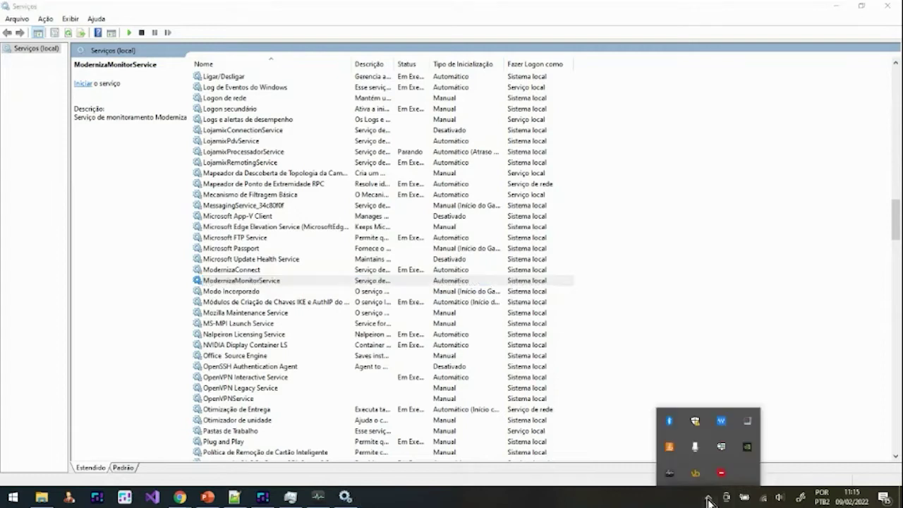
pyautogui.rightClick(671, 474)
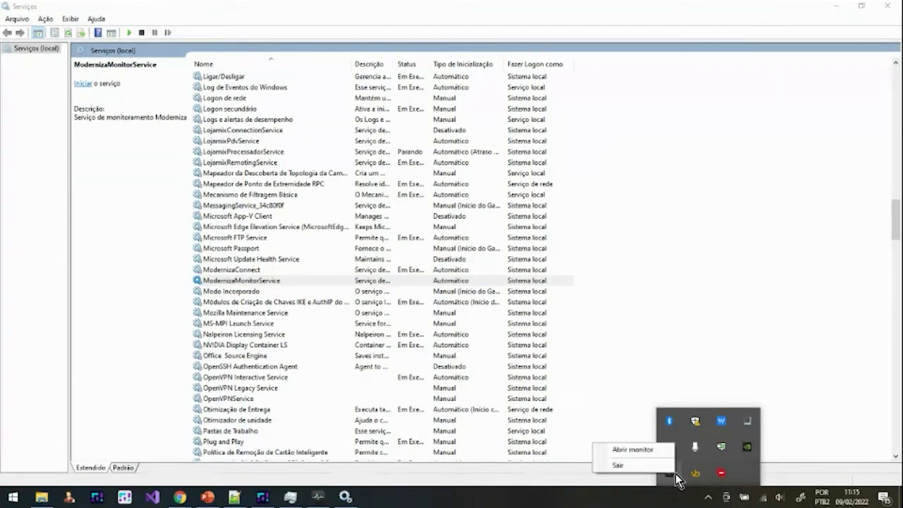
pyautogui.click(648, 466)
pyautogui.rightClick(285, 281)
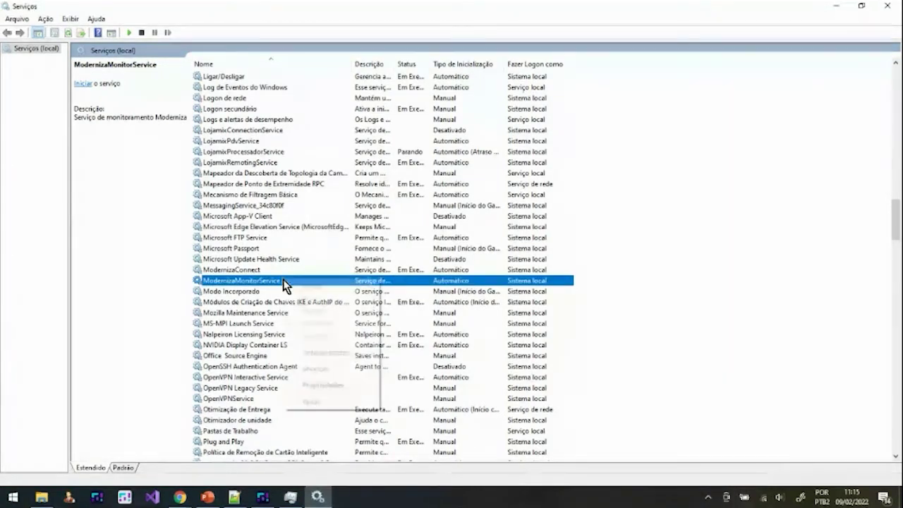
pyautogui.click(289, 286)
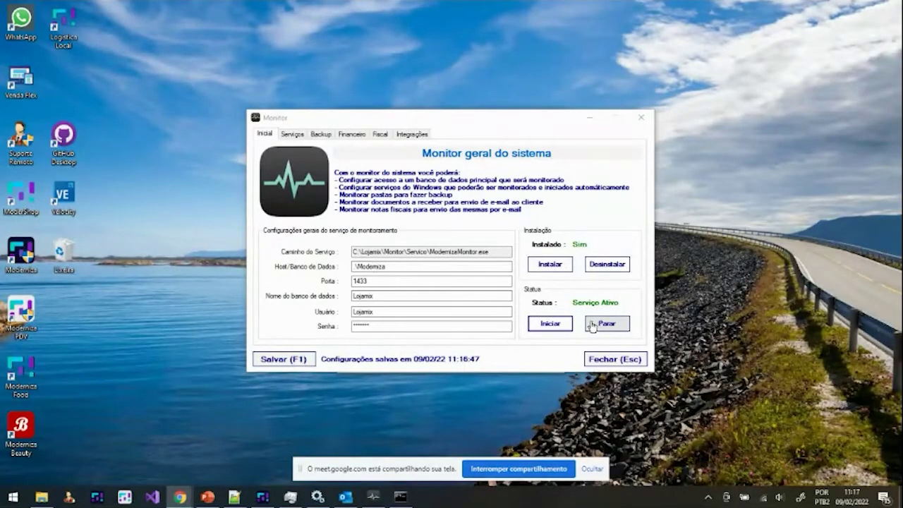
# Step: On the Financeiro tab, enable 'Enviar Email Vencimento Documento Receber' with 5 days before due
pyautogui.click(358, 137)
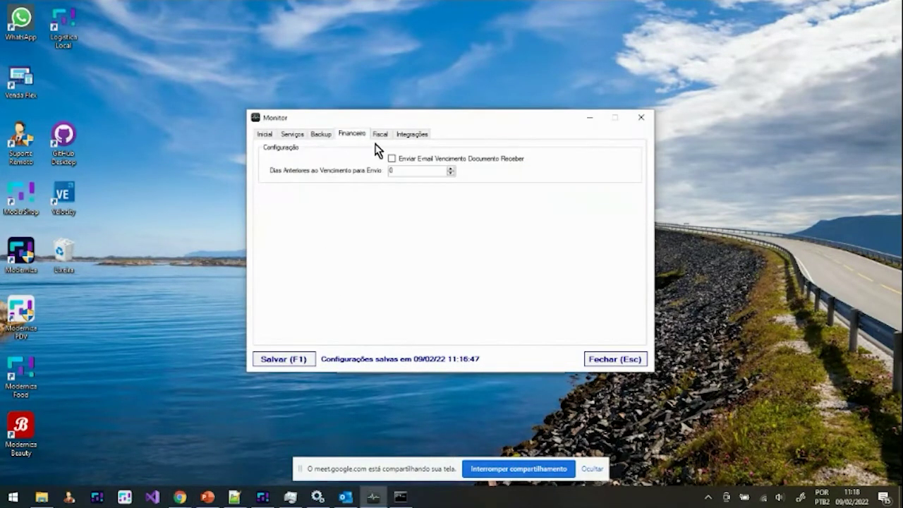
pyautogui.click(383, 136)
pyautogui.click(409, 135)
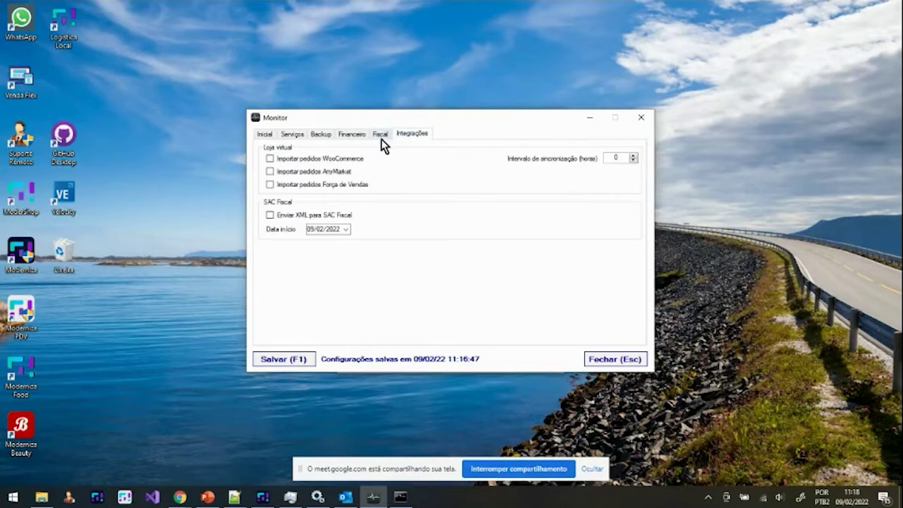
pyautogui.click(366, 137)
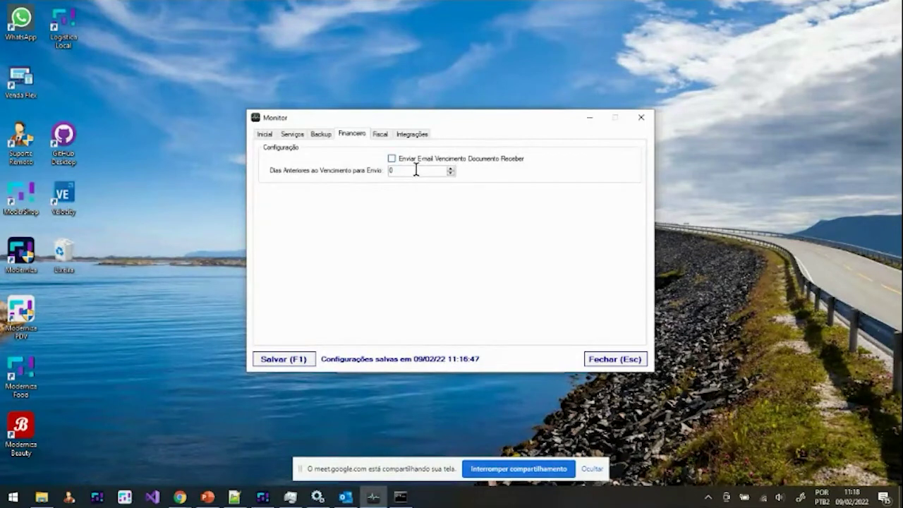
pyautogui.click(390, 159)
pyautogui.click(402, 171)
pyautogui.write('5')
# Step: In Moderniza, open Pessoas > Entidades and select Cliente PF 1
pyautogui.click(263, 497)
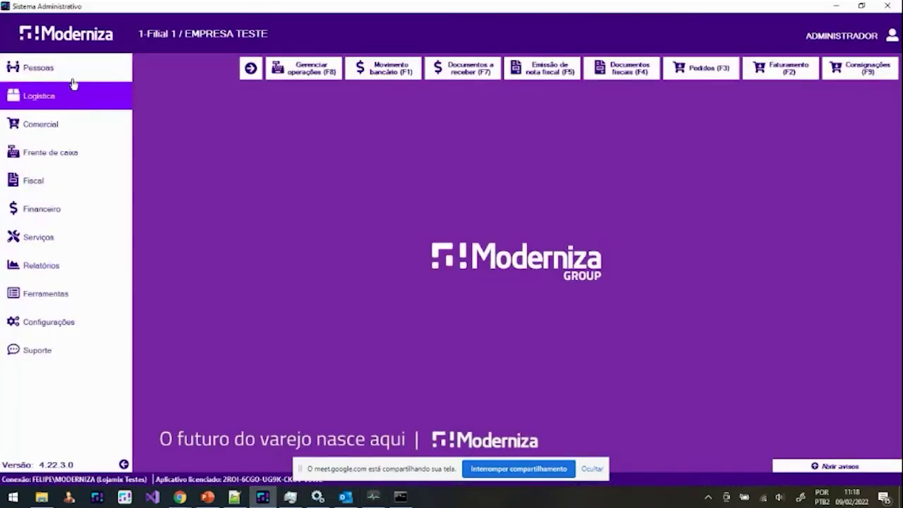
pyautogui.click(74, 70)
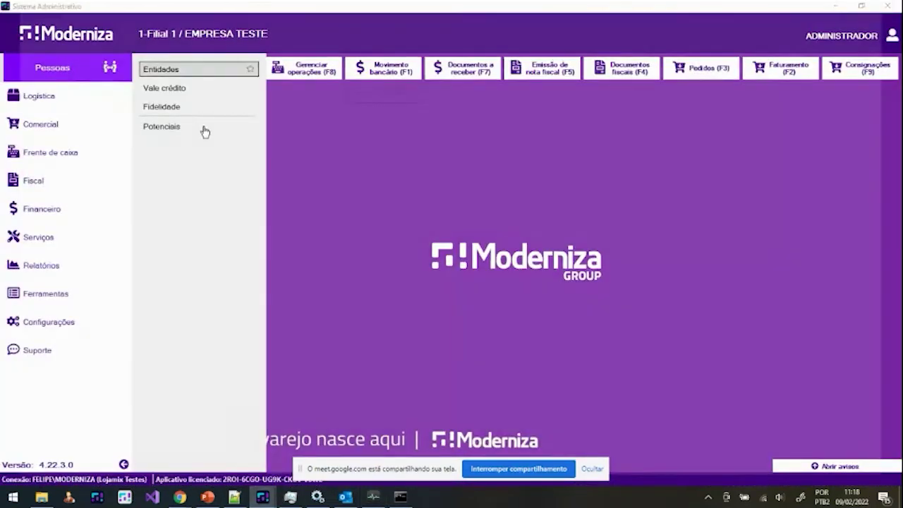
pyautogui.click(204, 132)
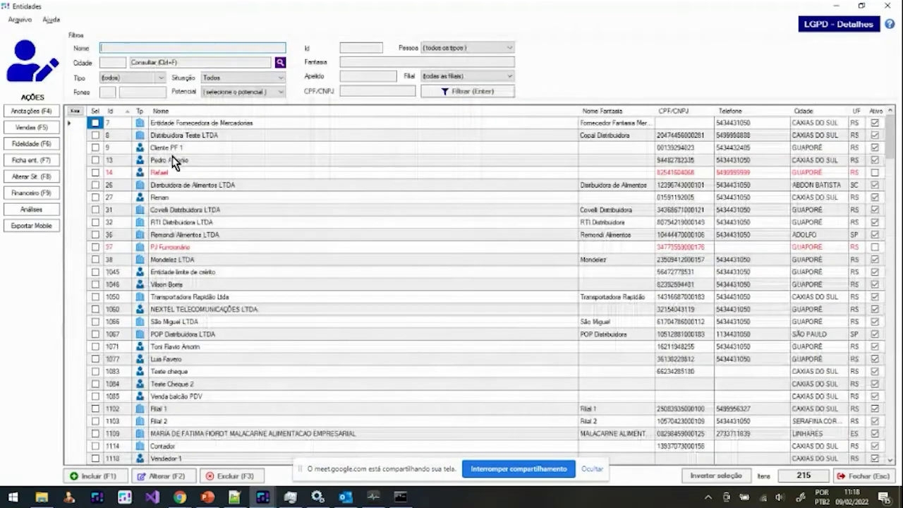
pyautogui.click(170, 149)
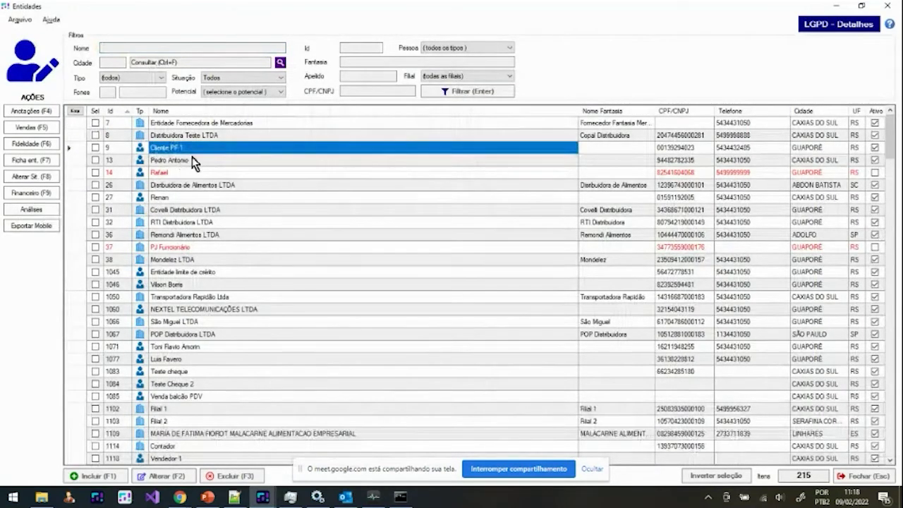
# Step: Review Cliente PF 1's Documentos a Receber, then close that window
pyautogui.click(53, 194)
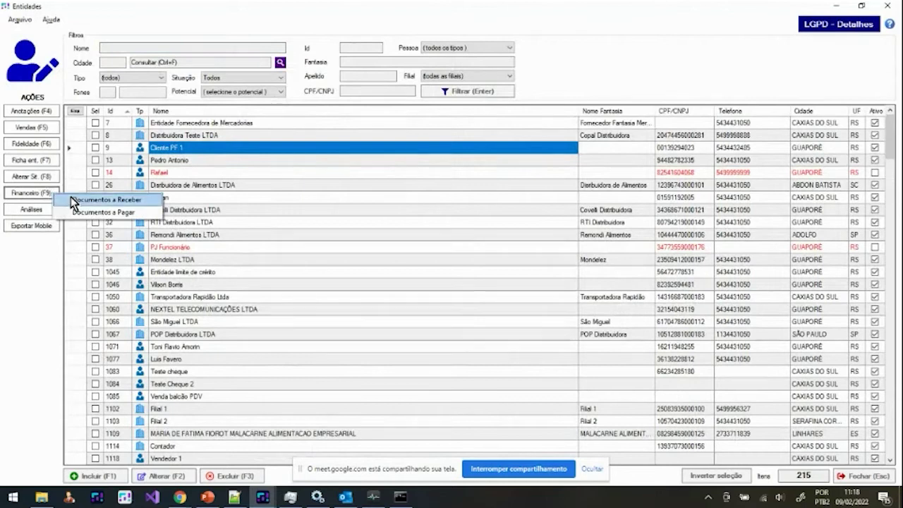
pyautogui.click(98, 200)
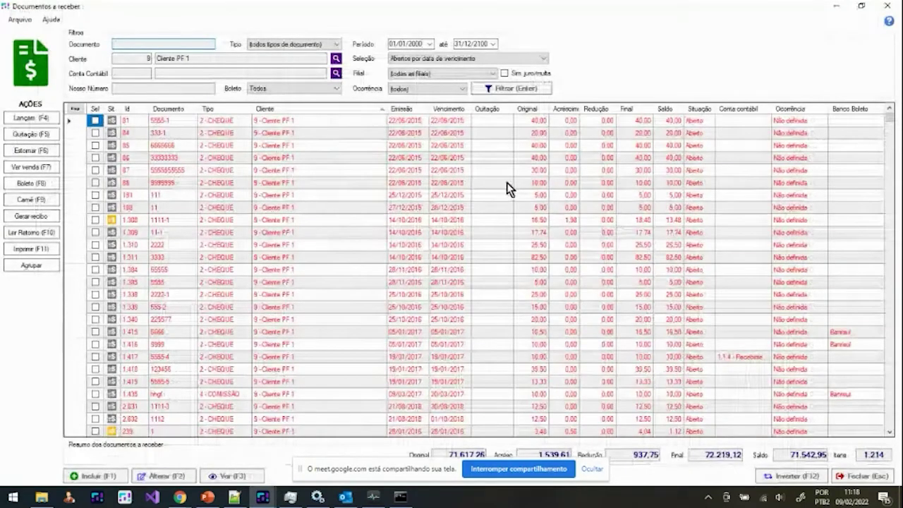
pyautogui.scroll(-2, 635, 303)
pyautogui.scroll(2, 494, 268)
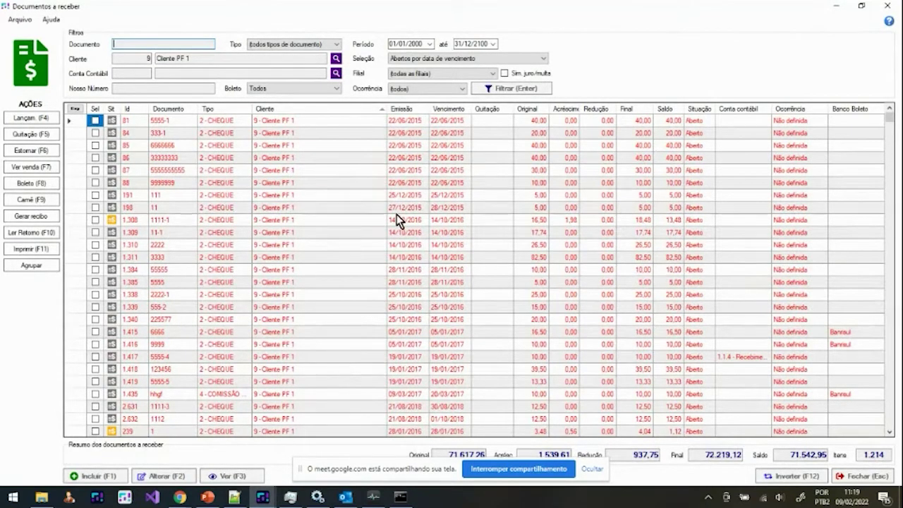
pyautogui.click(887, 6)
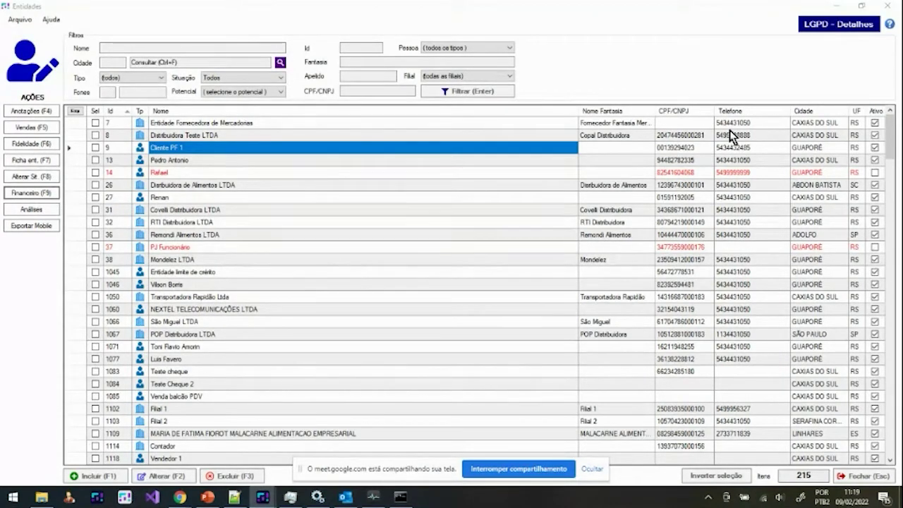
# Step: Preview the boleto for Cliente PF 1's receivable 1.415, then close both windows
pyautogui.click(31, 209)
pyautogui.click(64, 204)
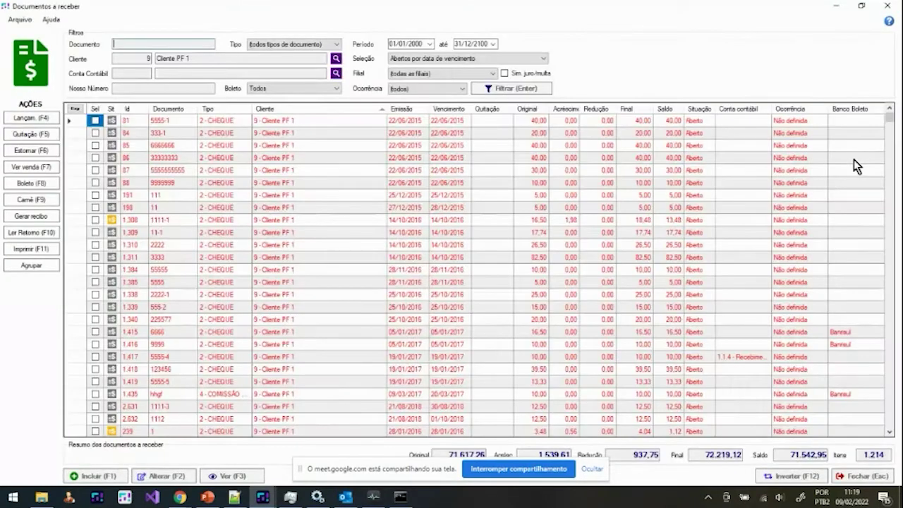
pyautogui.click(704, 331)
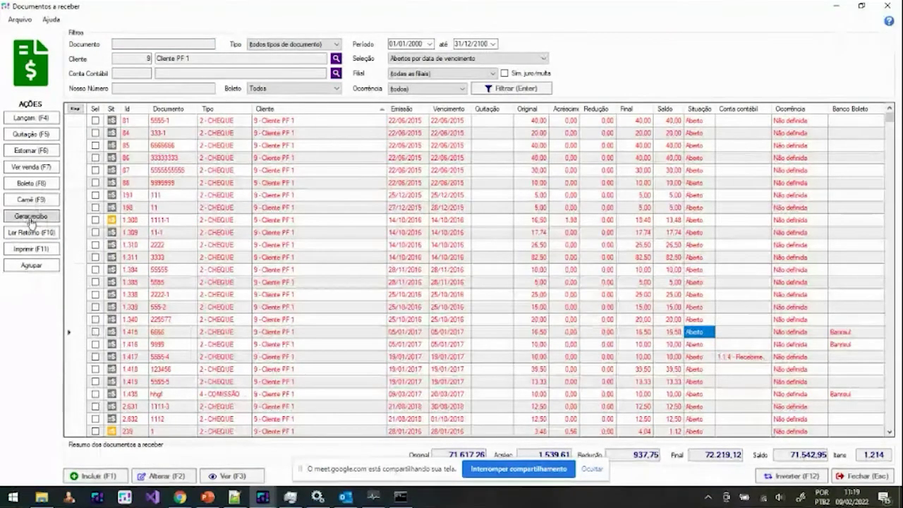
pyautogui.click(41, 183)
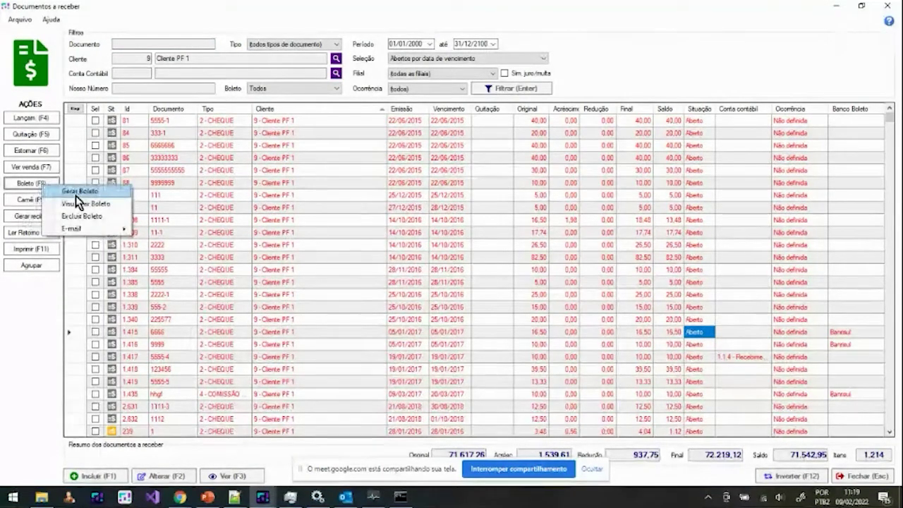
pyautogui.click(89, 206)
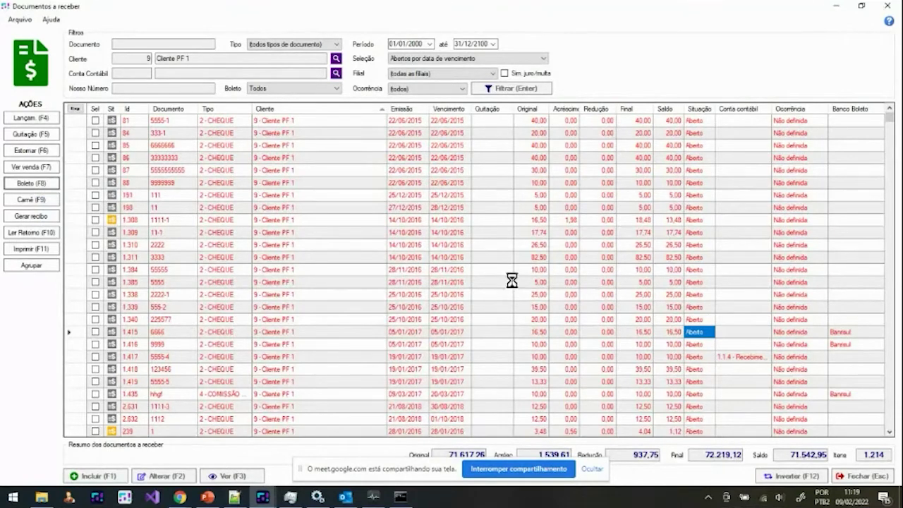
pyautogui.press('Escape')
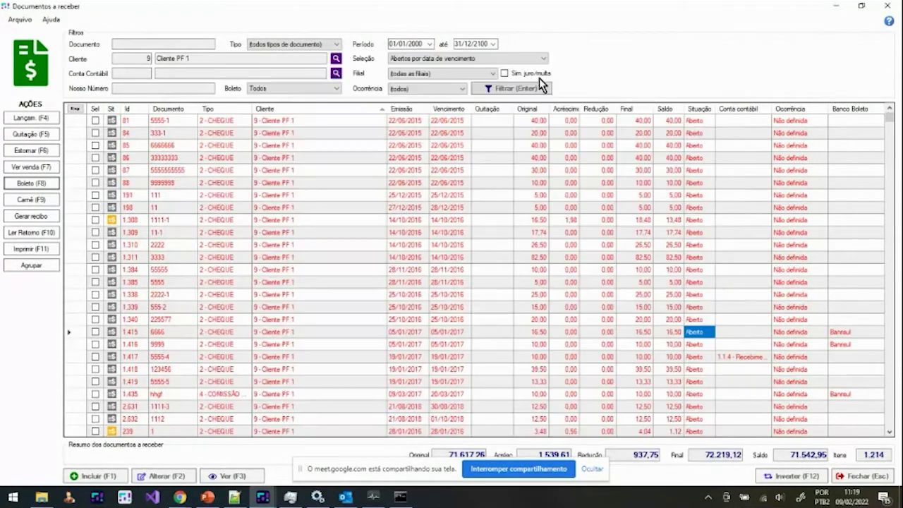
pyautogui.press('Escape')
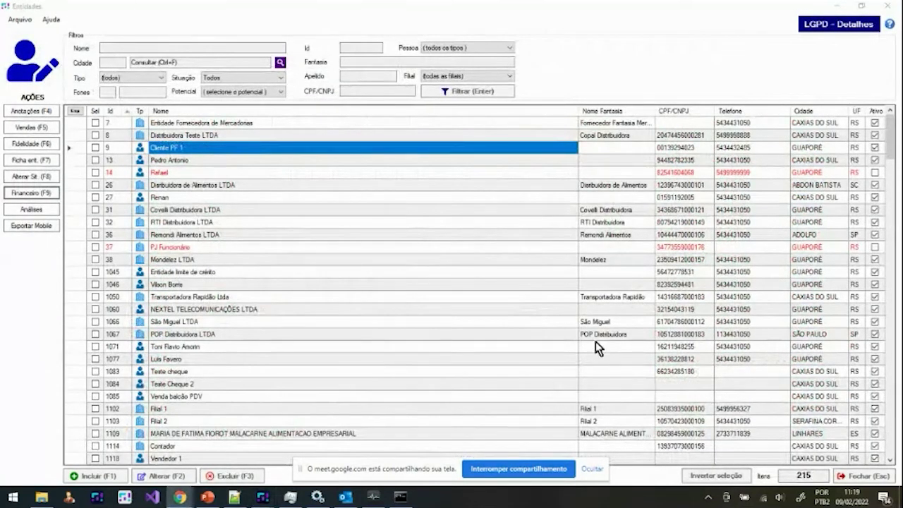
# Step: In Lojamix Monitor, toggle the receivables due-date e-mail option and view the Fiscal settings
pyautogui.click(382, 503)
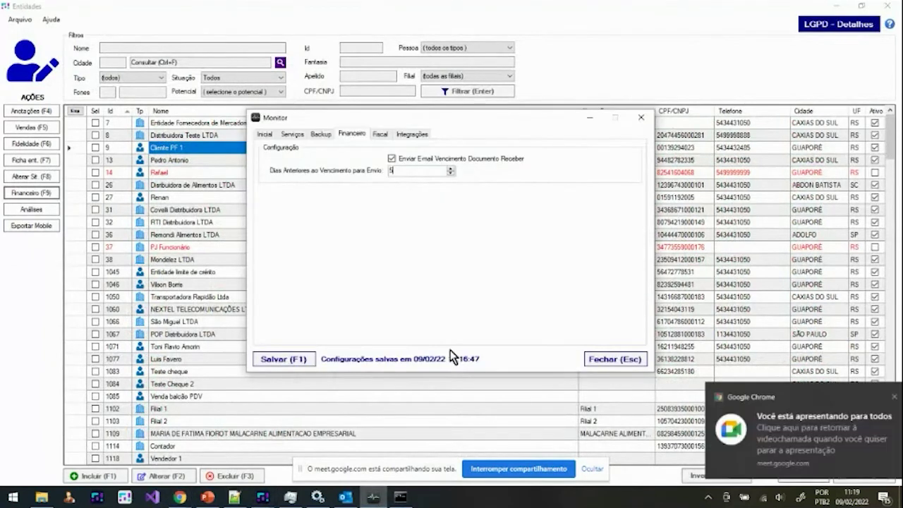
pyautogui.click(879, 398)
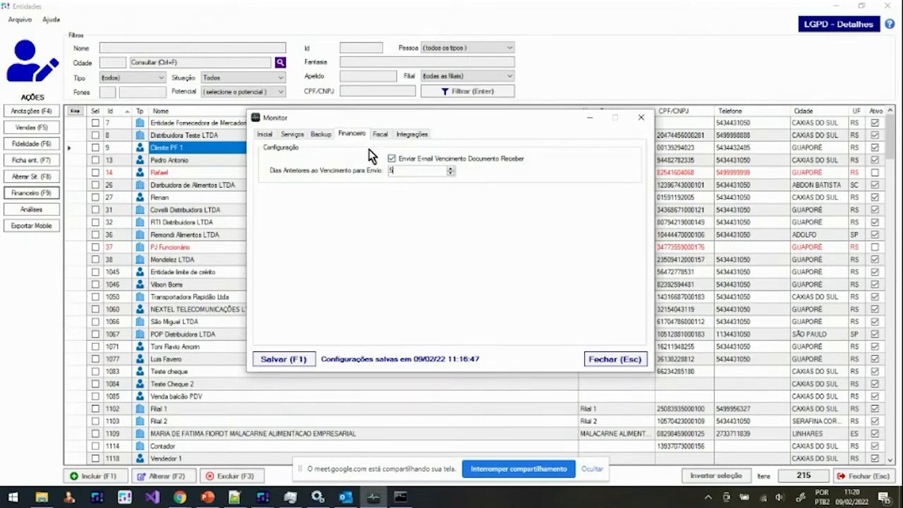
pyautogui.click(391, 159)
pyautogui.click(385, 136)
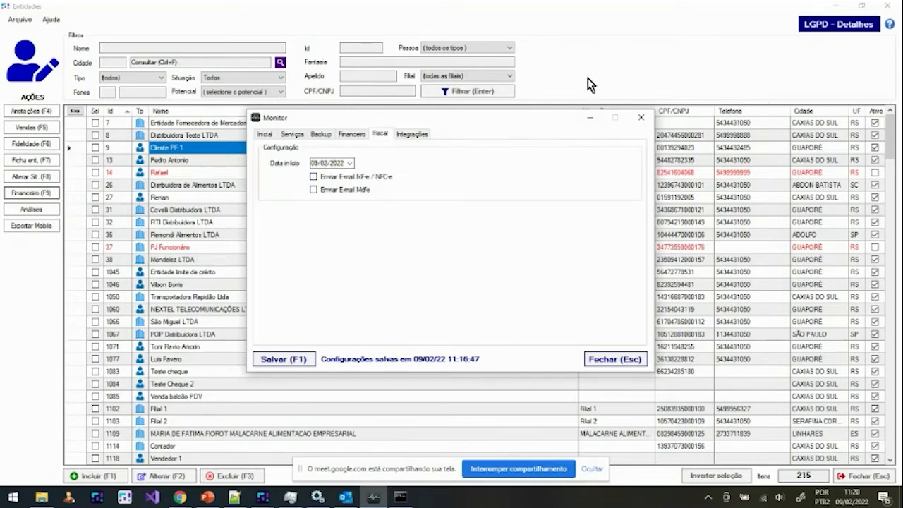
pyautogui.press('Escape')
# Step: Close the Entidades and Monitor windows and open Configurações da Filial for Filial 1
pyautogui.click(887, 6)
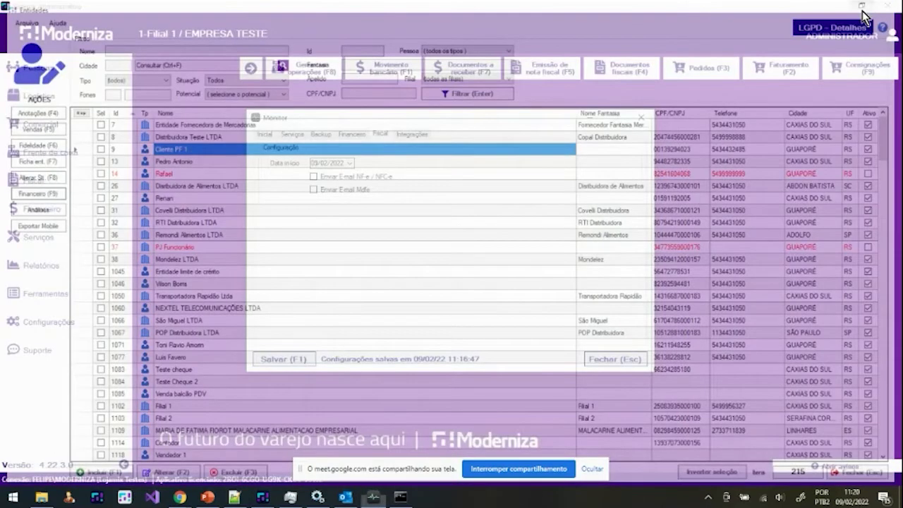
pyautogui.press('Escape')
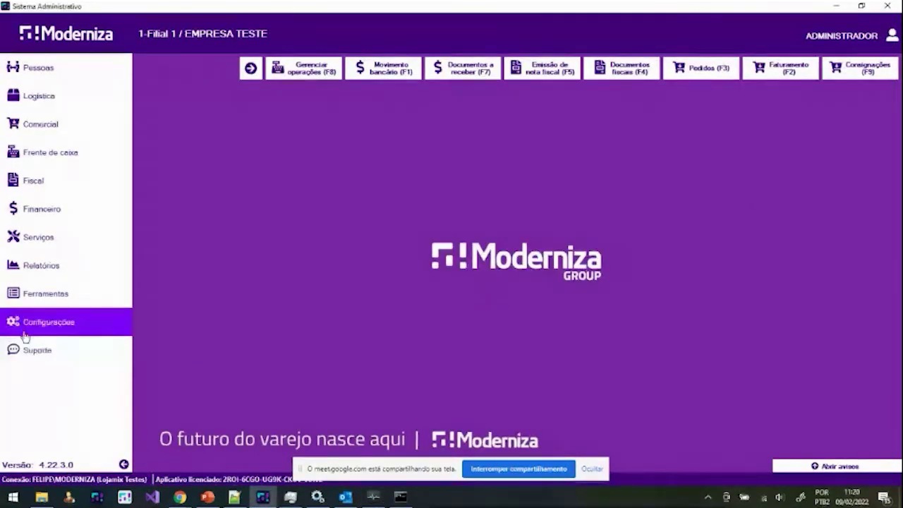
pyautogui.click(25, 333)
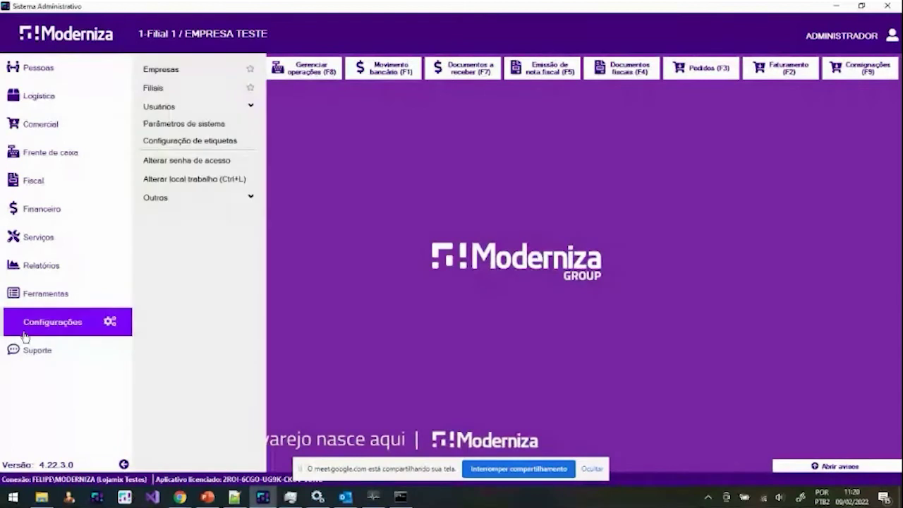
pyautogui.click(183, 97)
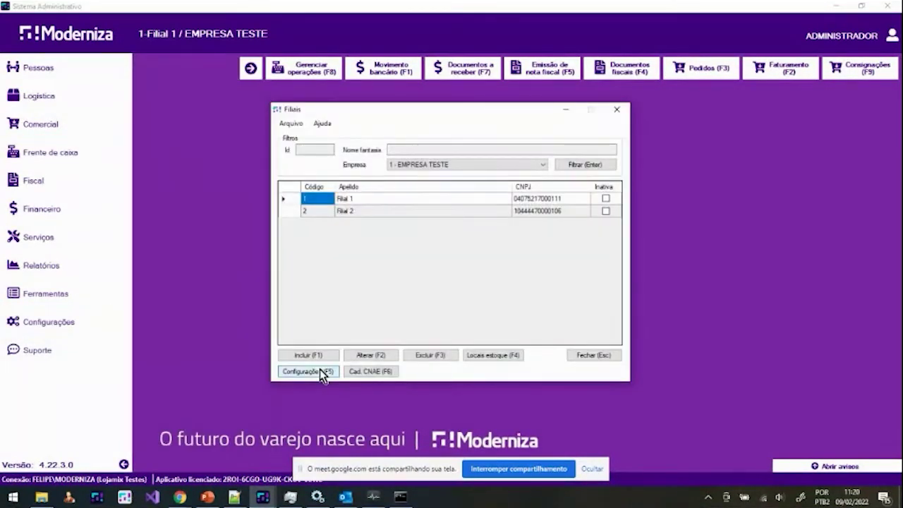
pyautogui.click(320, 369)
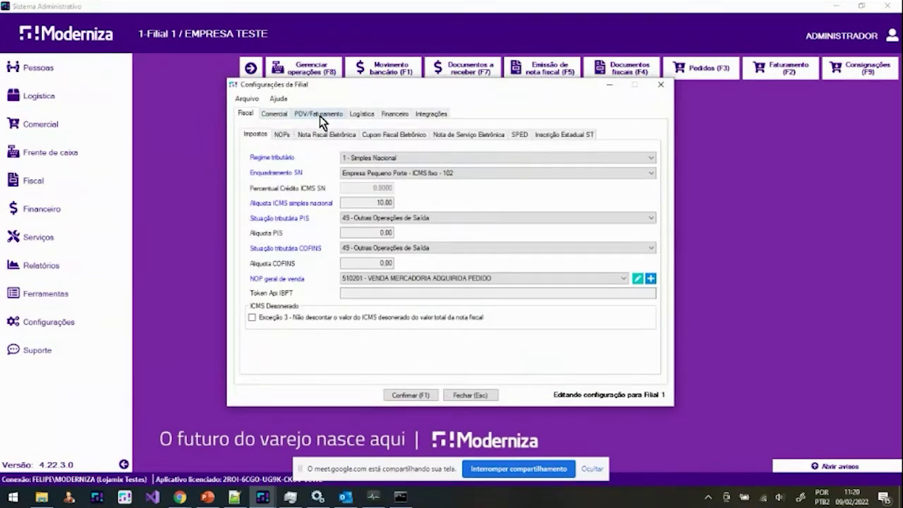
# Step: Check the PDV/Faturamento NFC-e receipt type, leave it unchanged, and launch the PDV
pyautogui.click(319, 116)
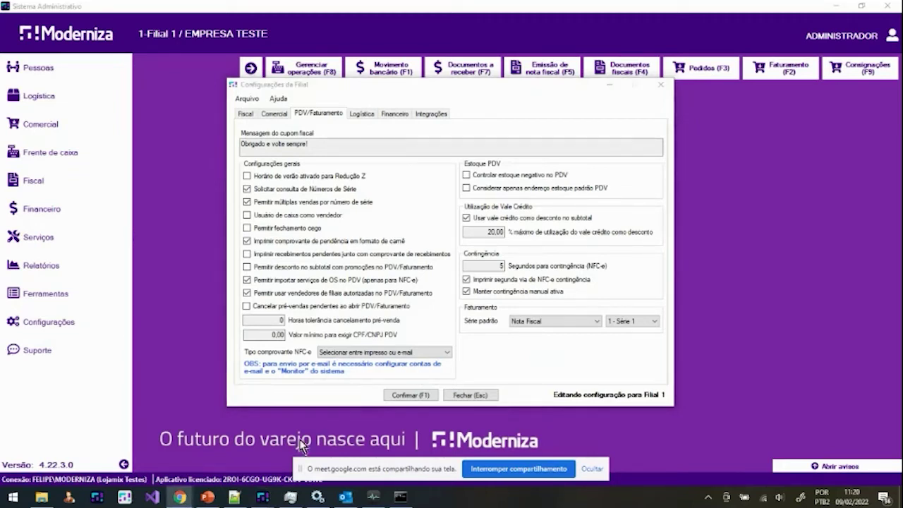
pyautogui.click(340, 355)
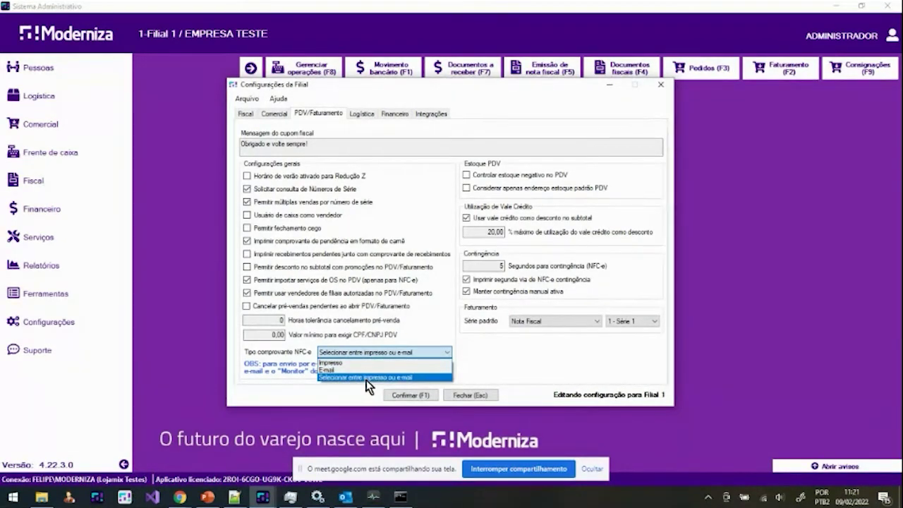
pyautogui.click(487, 377)
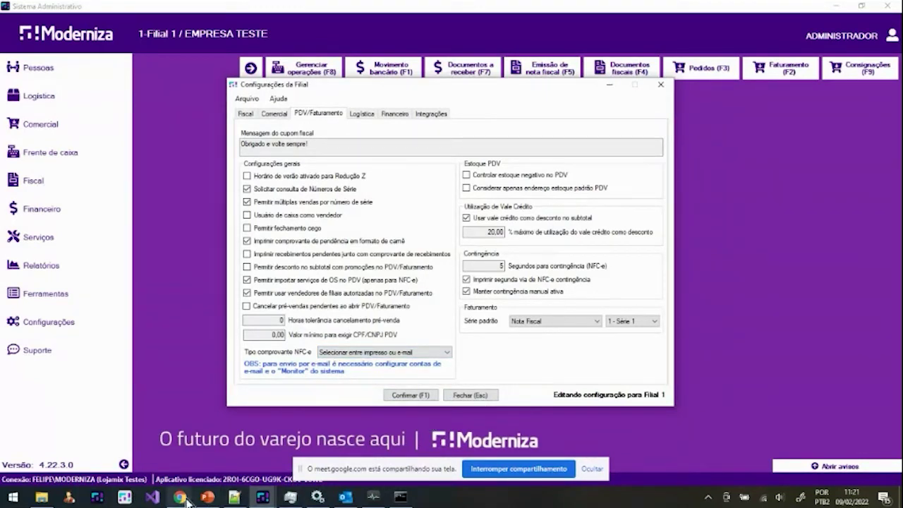
pyautogui.click(124, 497)
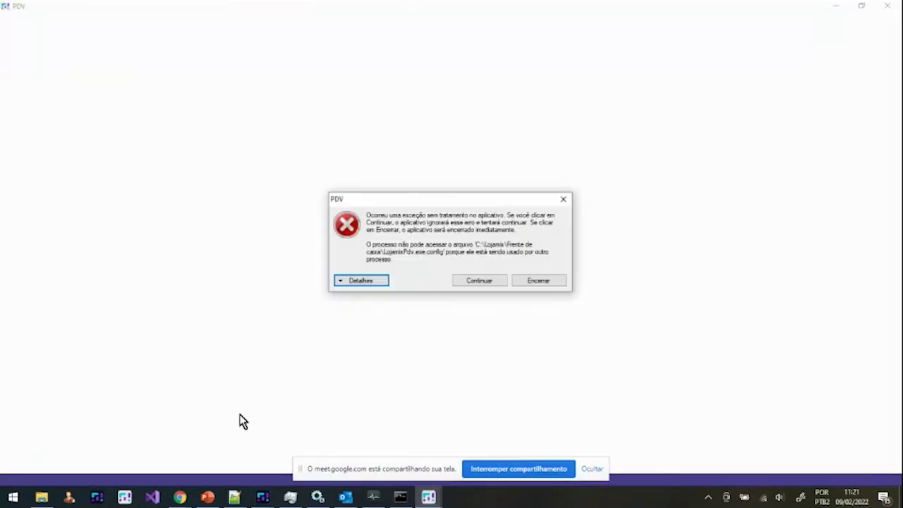
# Step: Shut down the crashed PDV with Encerrar and Sim, then return to Configurações da Filial
pyautogui.click(545, 283)
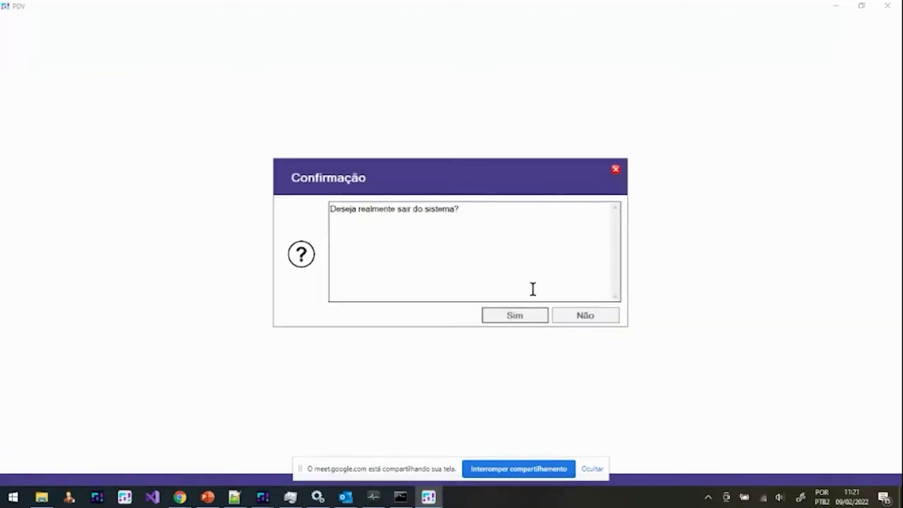
pyautogui.click(524, 316)
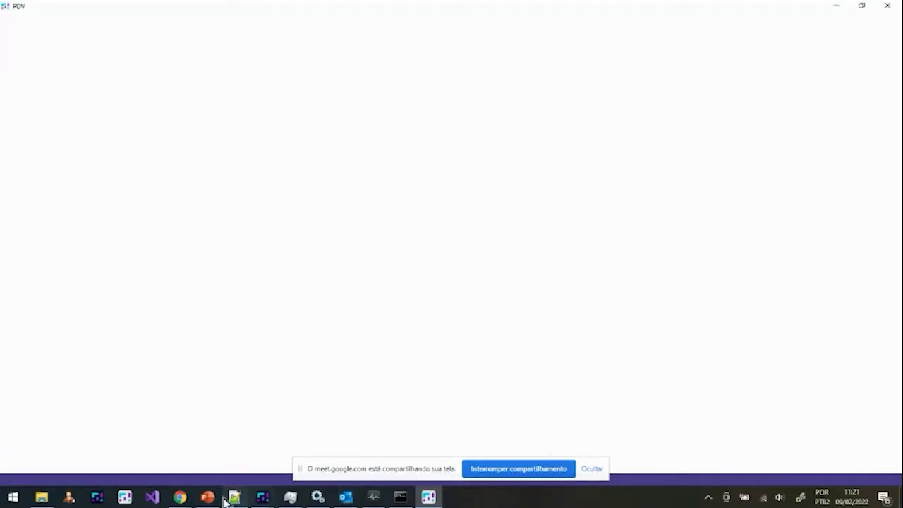
pyautogui.moveTo(223, 499)
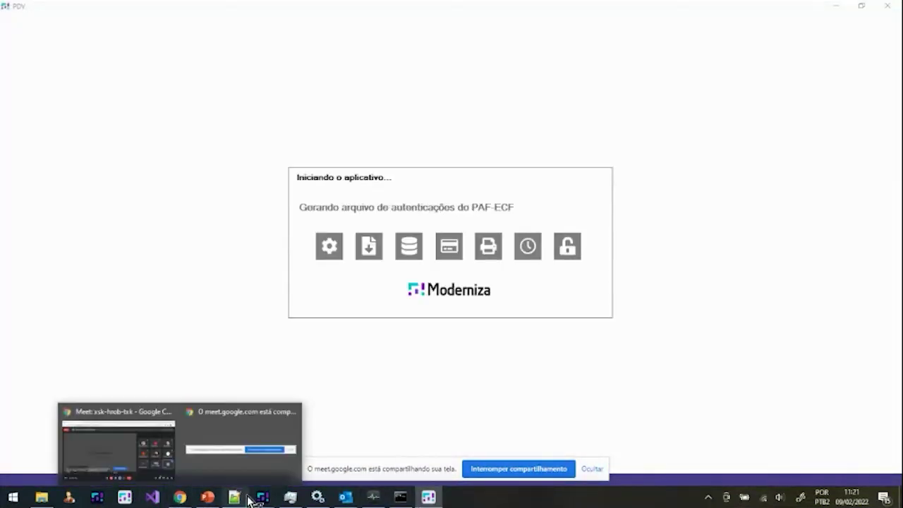
pyautogui.moveTo(262, 497)
pyautogui.click(351, 463)
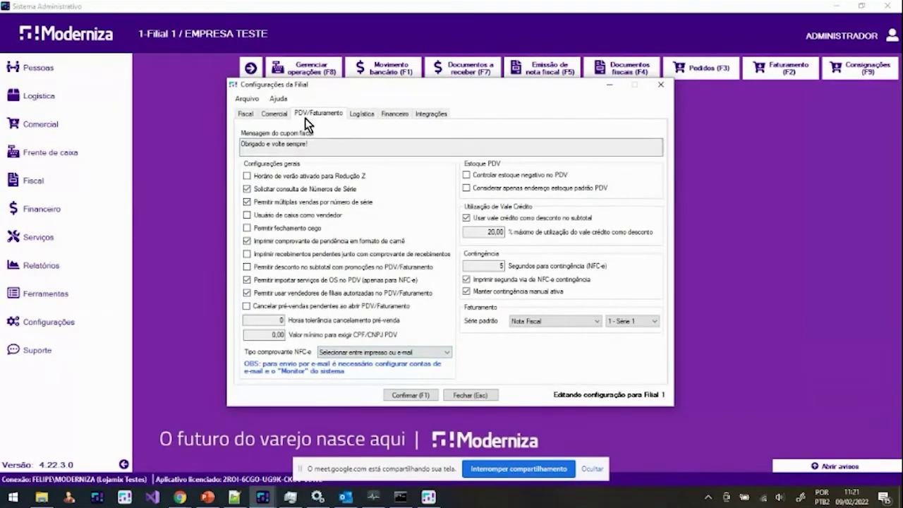
# Step: In Monitor's Fiscal tab, enable both NF-e/NFC-e and Mdfe e-mail sending
pyautogui.click(373, 497)
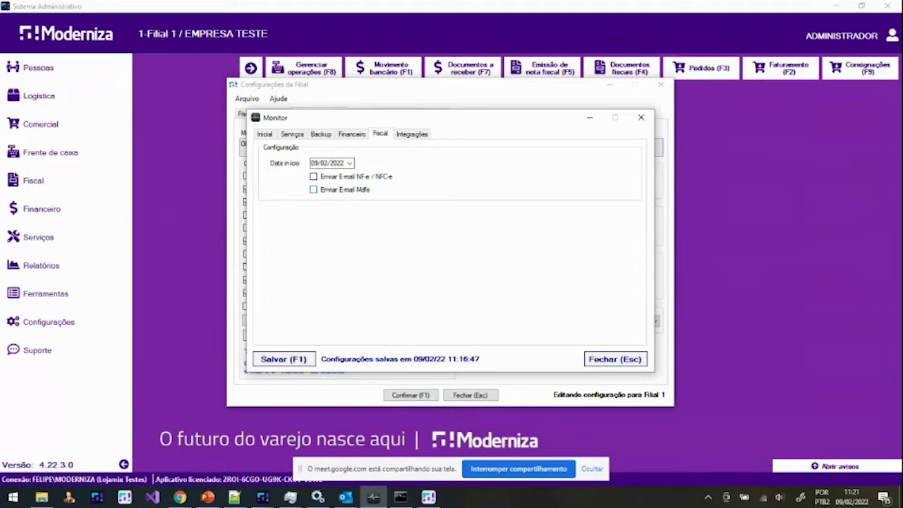
pyautogui.hotkey('alt', 'Tab')
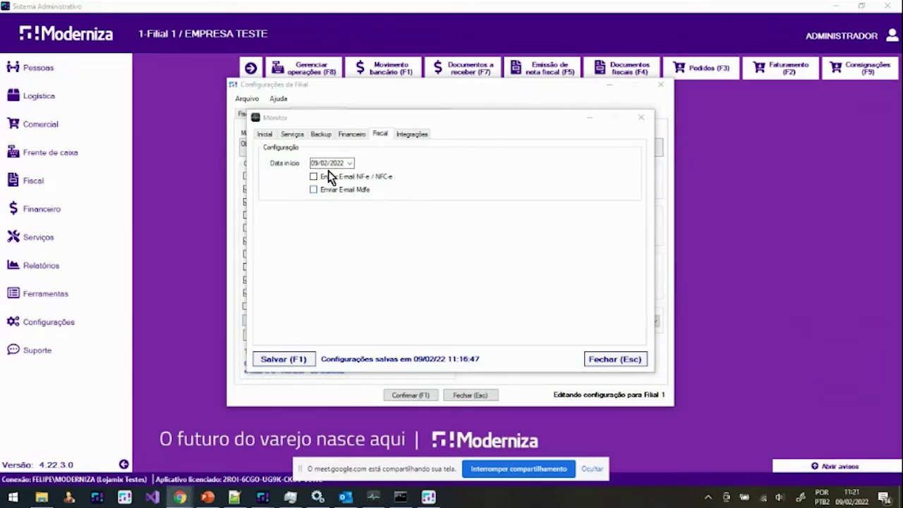
pyautogui.click(315, 177)
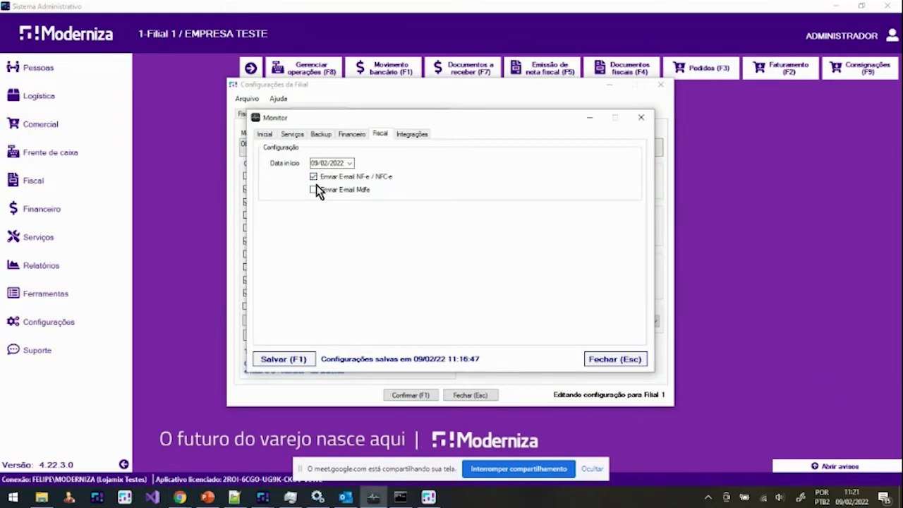
pyautogui.click(315, 189)
# Step: Check the Financeiro days-before-due field and save the Monitor settings at 11:22:05
pyautogui.click(352, 134)
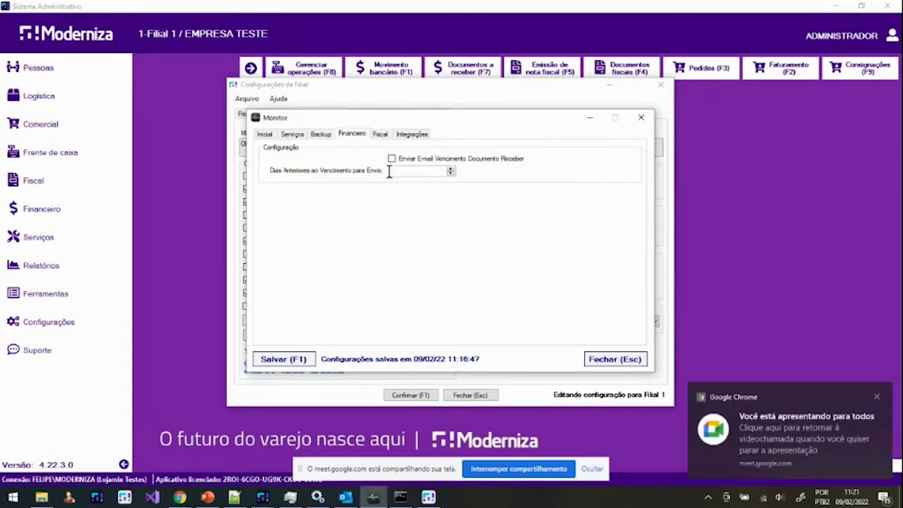
pyautogui.click(389, 172)
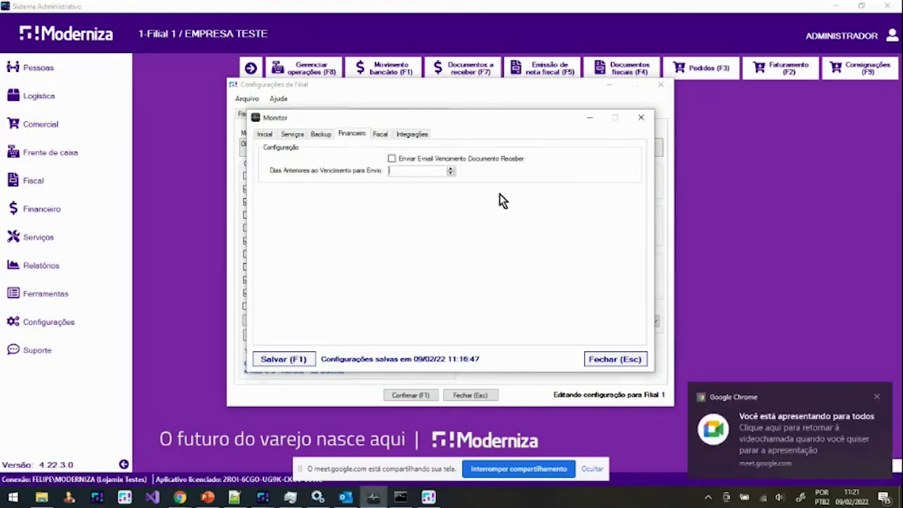
pyautogui.click(379, 134)
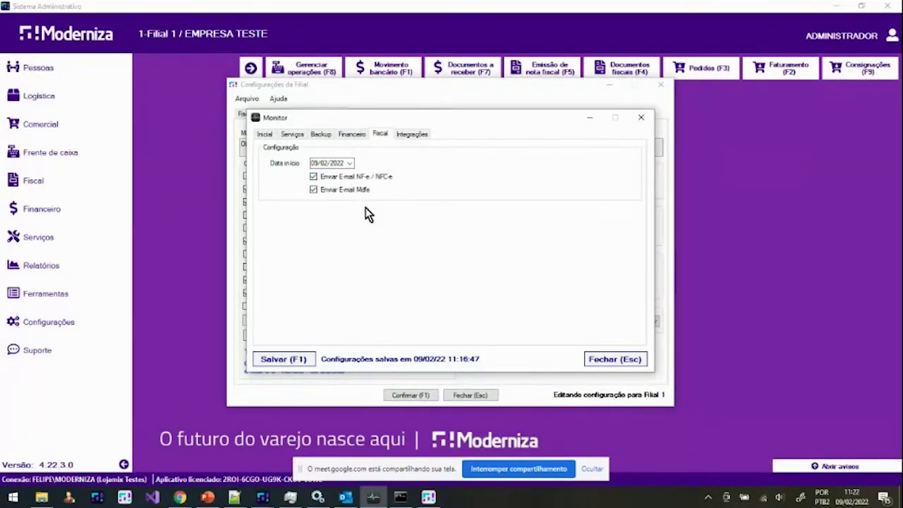
pyautogui.click(277, 361)
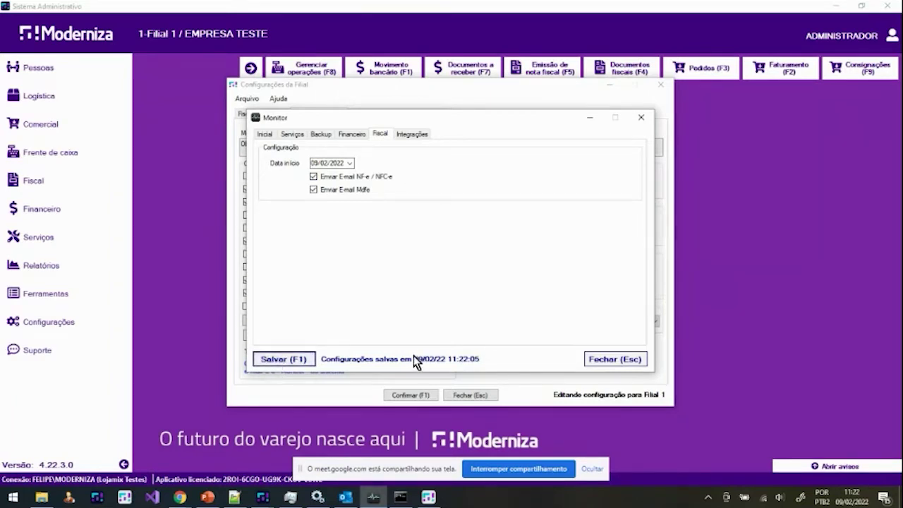
pyautogui.click(317, 496)
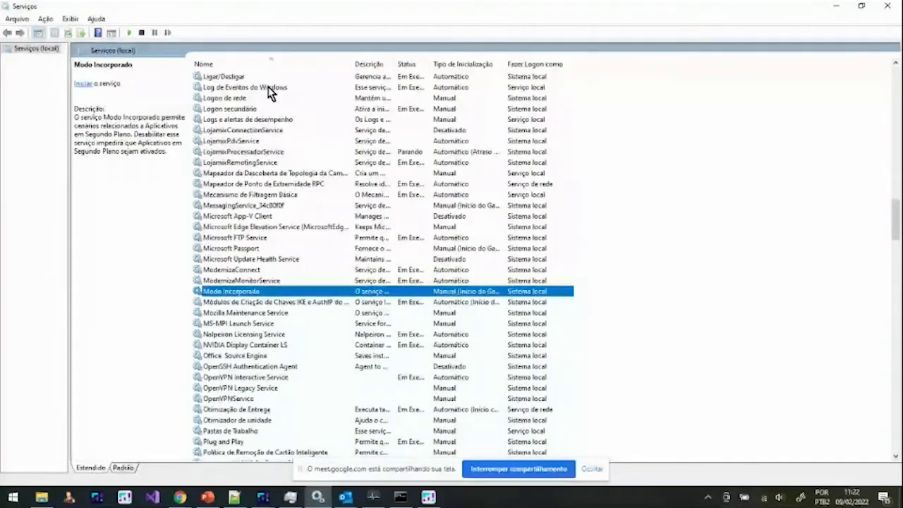
# Step: Bring Configurações da Filial forward and open Fiscal > Nota Fiscal Eletrônica
pyautogui.doubleClick(484, 14)
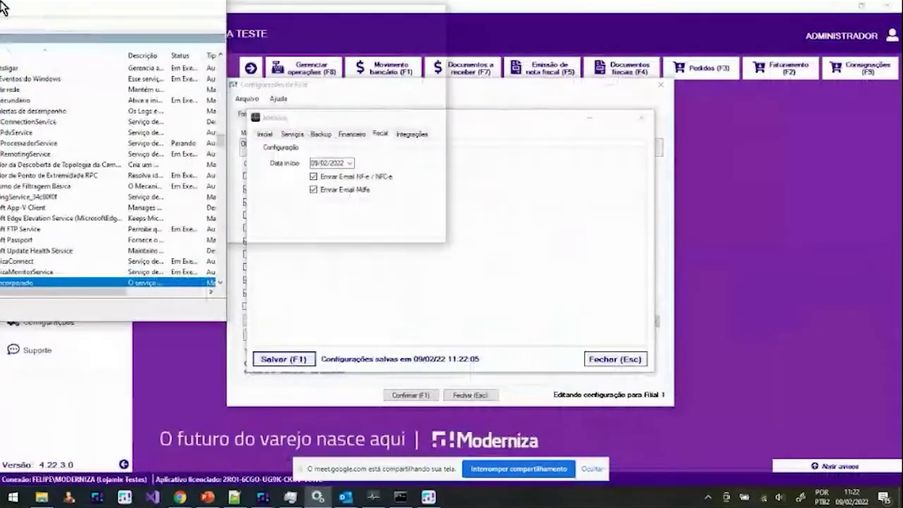
pyautogui.click(484, 14)
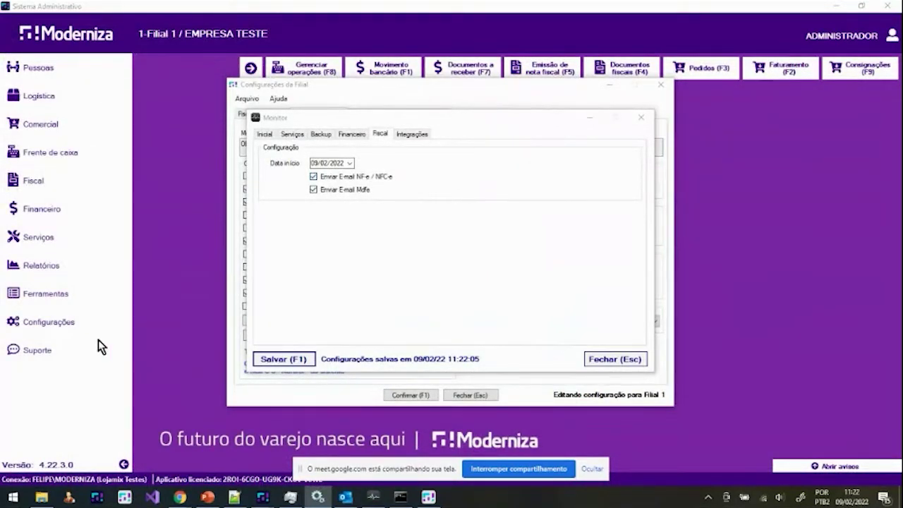
pyautogui.click(279, 388)
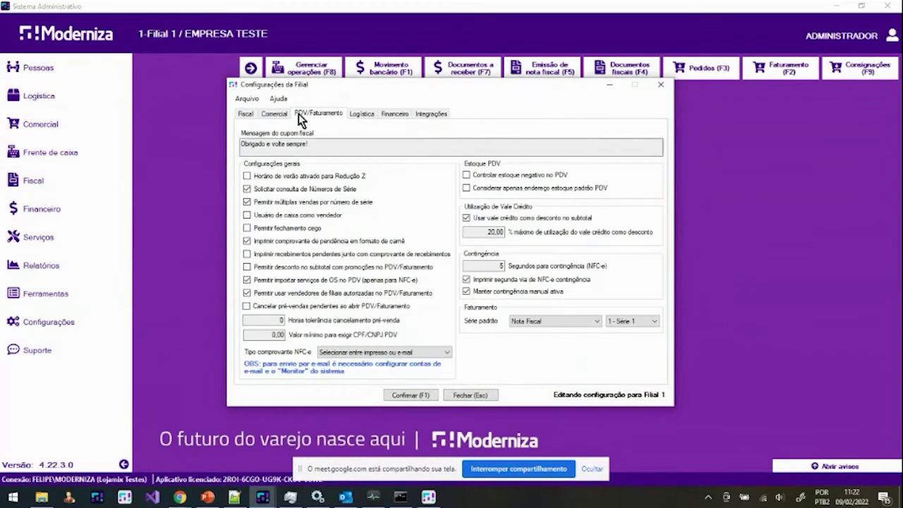
pyautogui.click(245, 114)
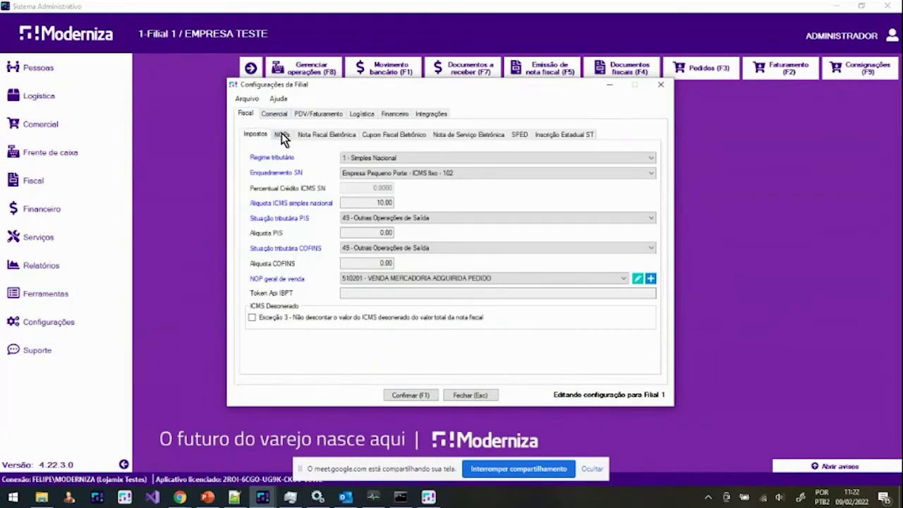
pyautogui.click(326, 134)
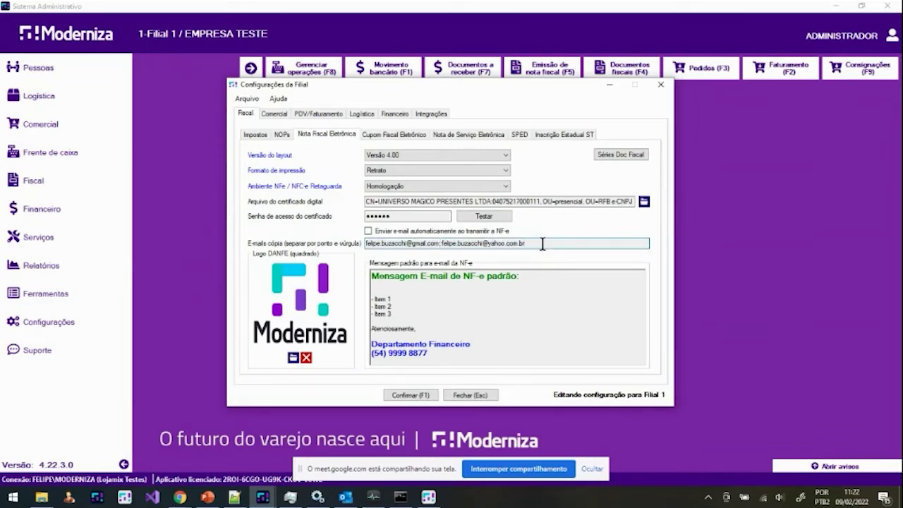
# Step: Review the two copy e-mail addresses, then close the Configurações da Filial dialog
pyautogui.moveTo(542, 243); pyautogui.dragTo(303, 249)
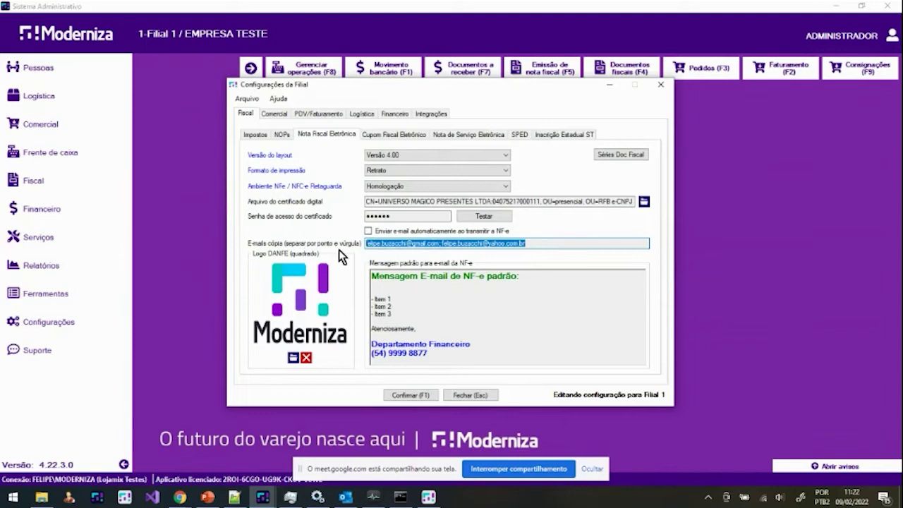
pyautogui.click(531, 245)
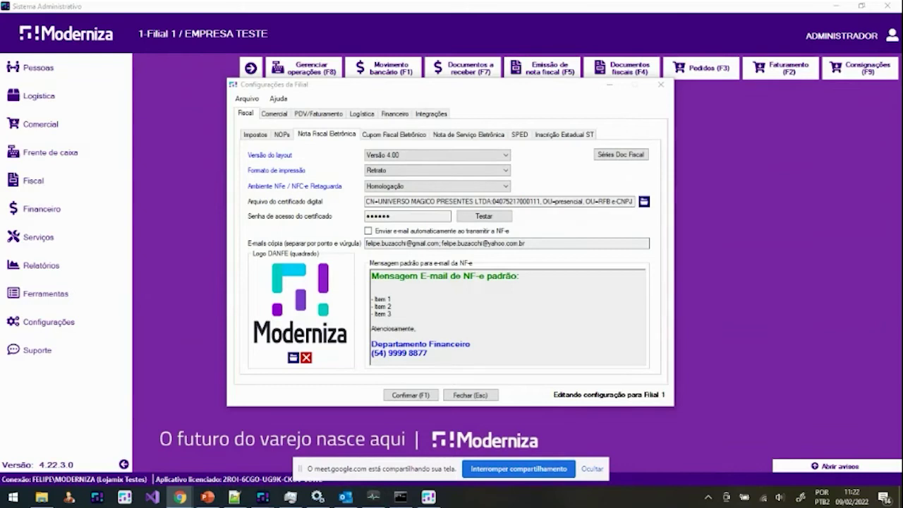
pyautogui.click(278, 337)
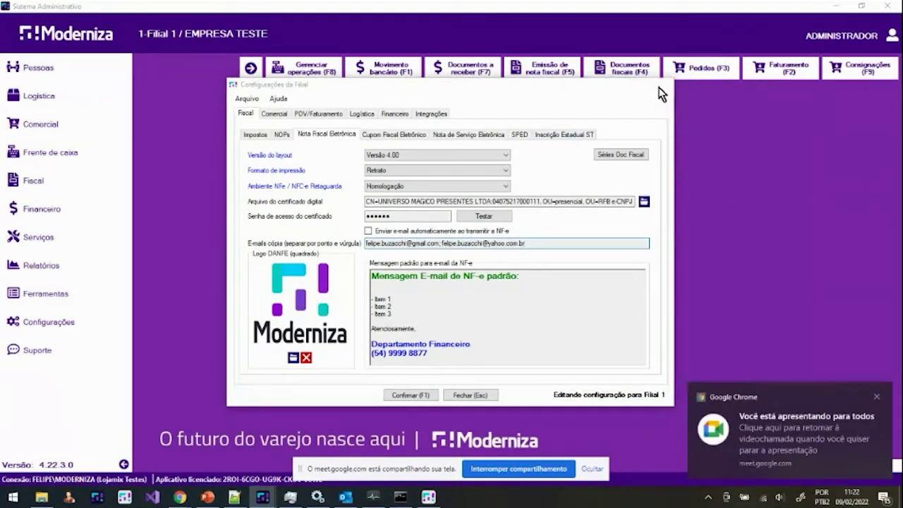
pyautogui.click(660, 85)
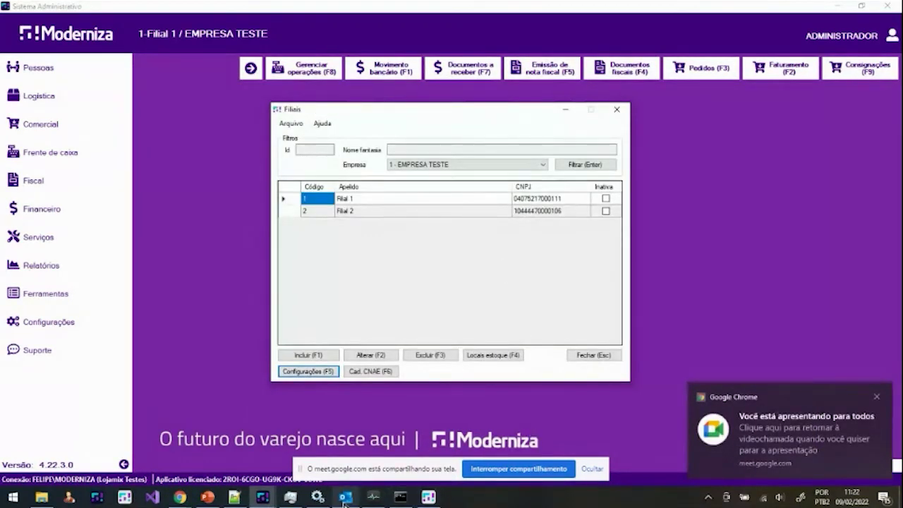
# Step: Check the Monitor's Fiscal tab, then bring the PDV startup screen to the front
pyautogui.click(317, 497)
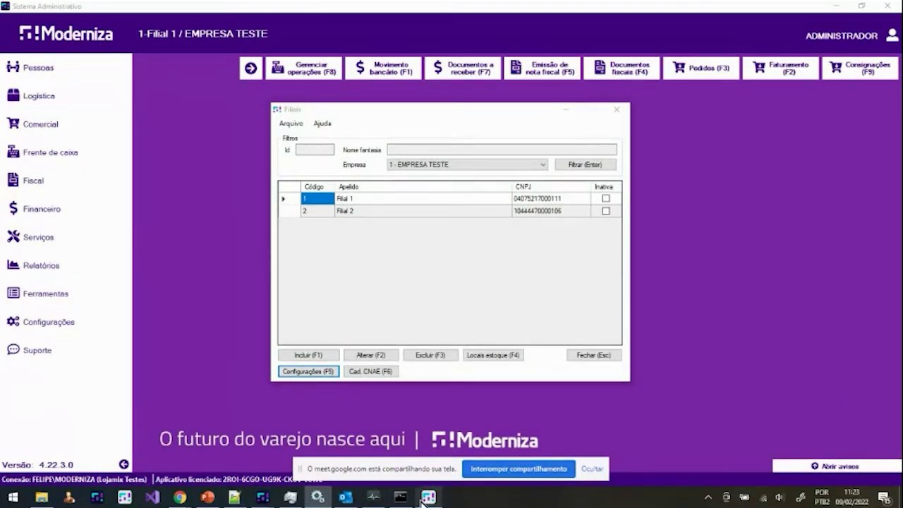
pyautogui.click(372, 498)
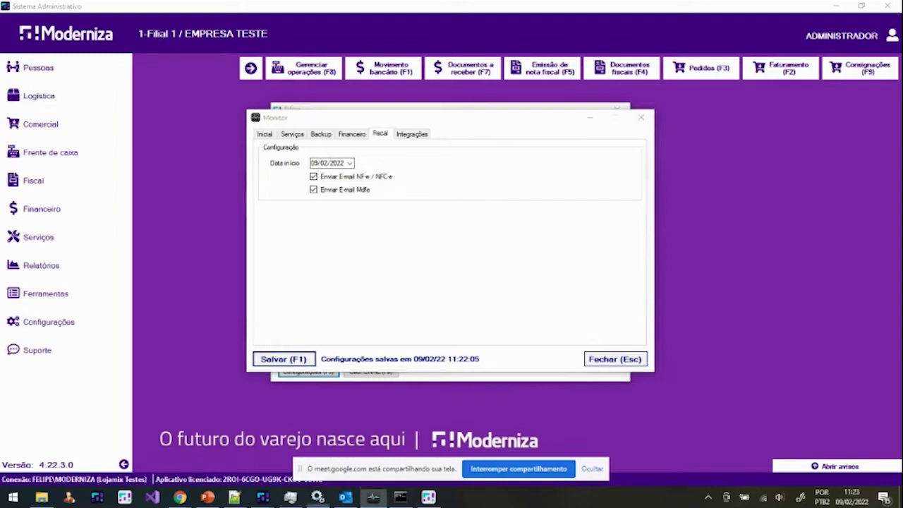
pyautogui.click(318, 498)
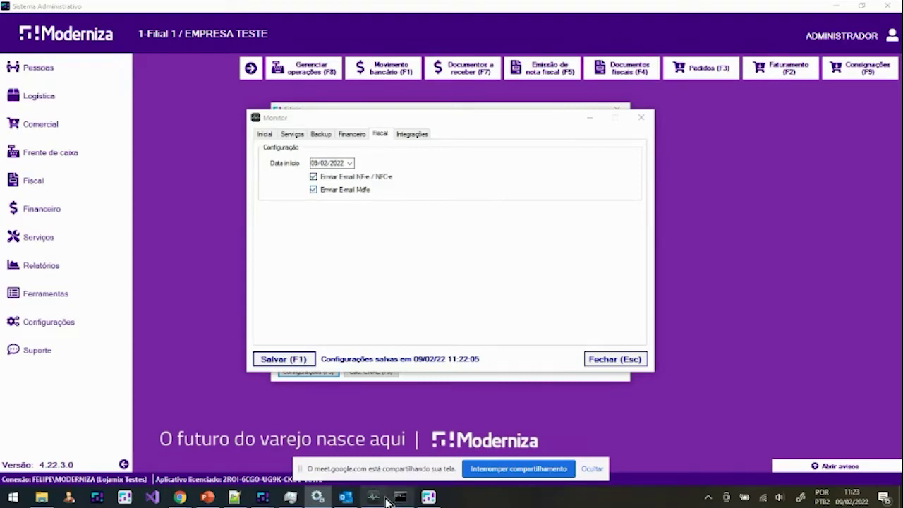
pyautogui.click(429, 497)
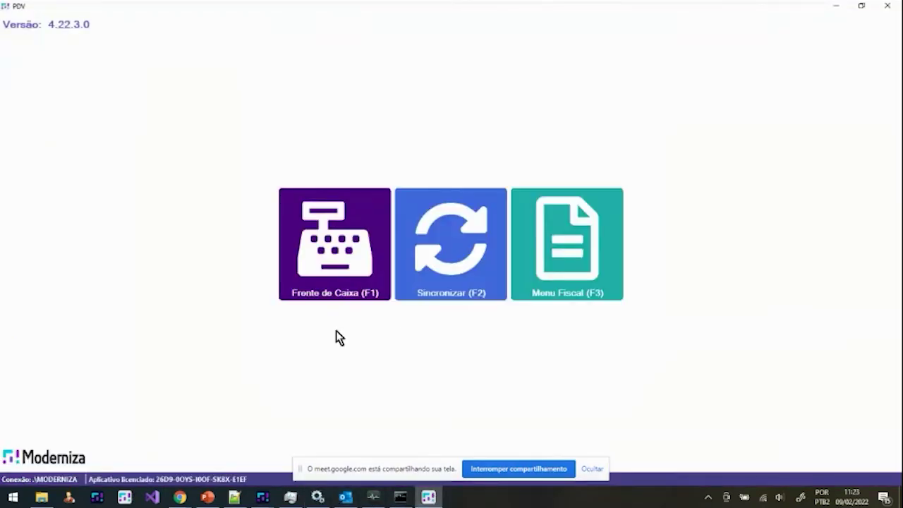
# Step: Enter Frente de Caixa without syncing, log in with the operator credentials, then bring up the Monitor
pyautogui.click(340, 259)
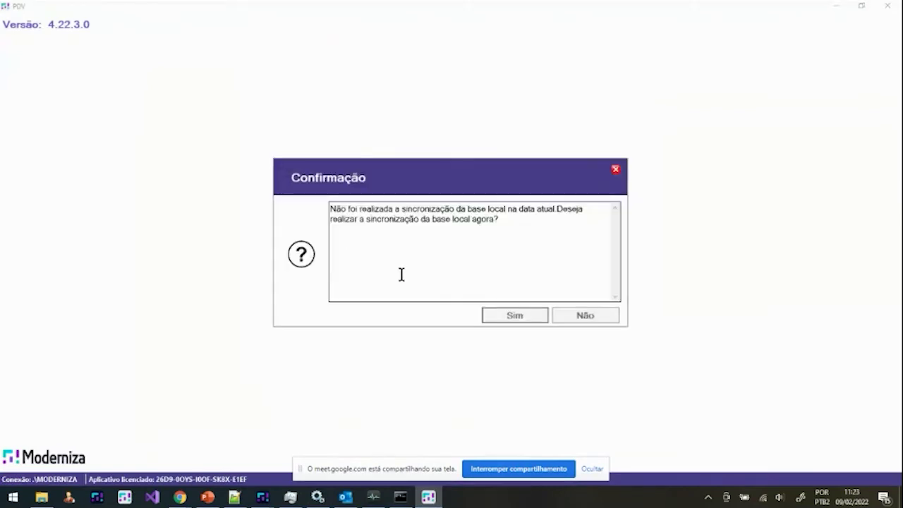
pyautogui.click(572, 317)
pyautogui.write('admin')
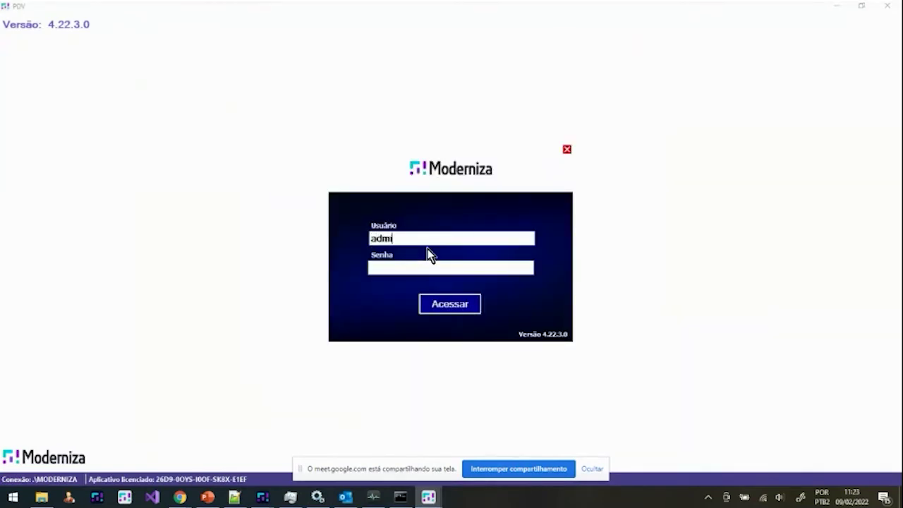
pyautogui.press('Tab')
pyautogui.write('1234')
pyautogui.press('Return')
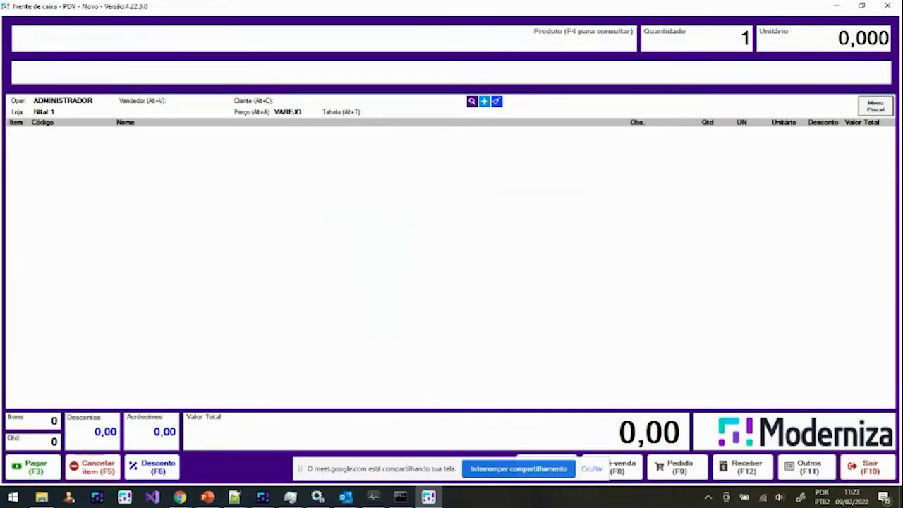
pyautogui.hotkey('alt', 'Tab')
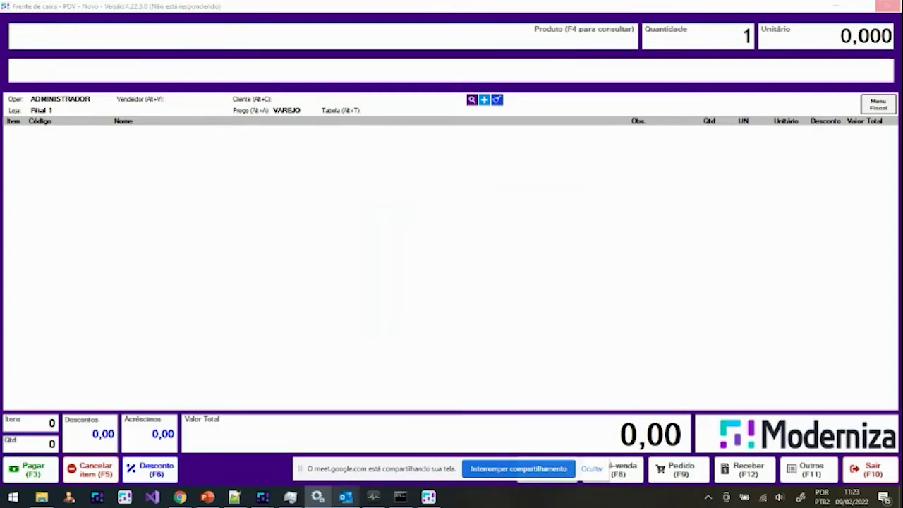
pyautogui.click(373, 497)
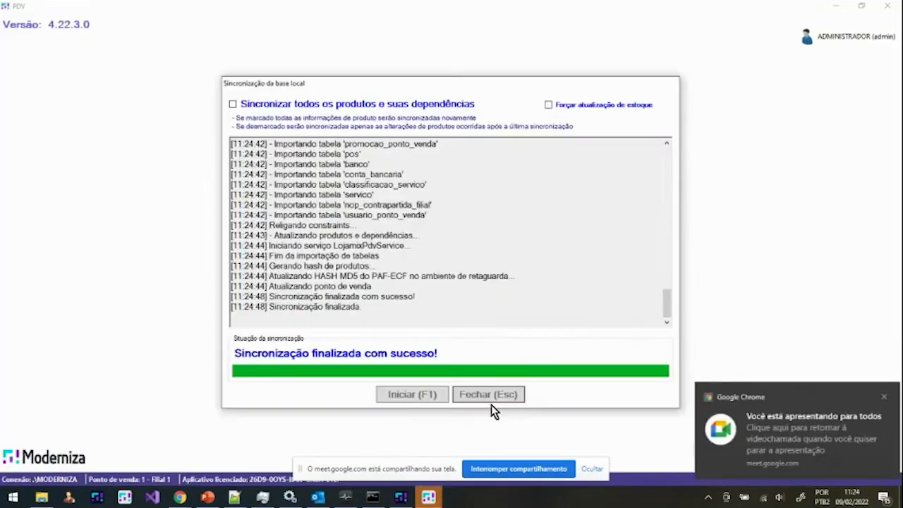
# Step: Open the checkout for a new sale and inspect the branch's PDV/Faturamento settings in the admin system
pyautogui.click(489, 399)
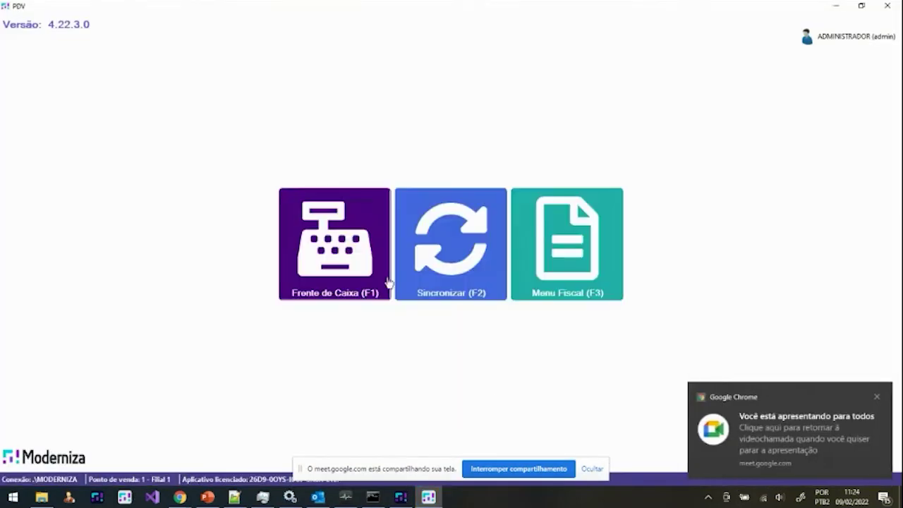
pyautogui.click(378, 272)
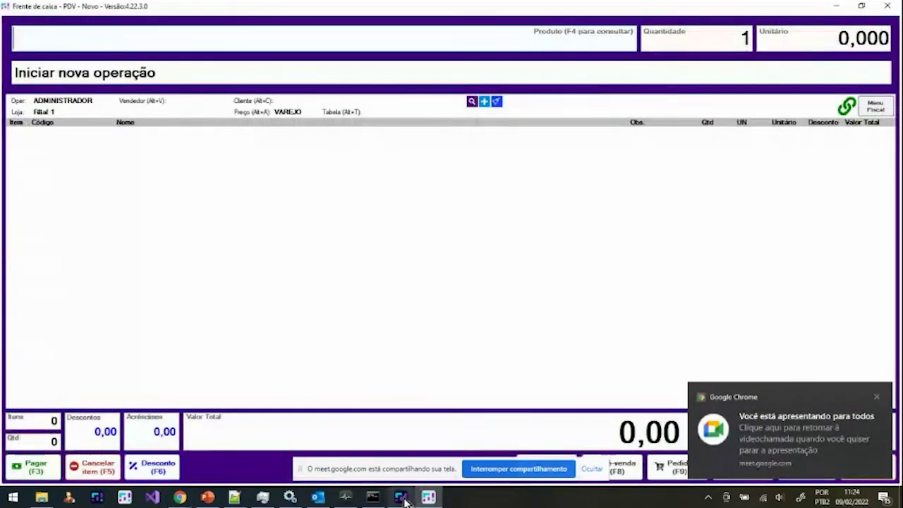
pyautogui.click(402, 500)
pyautogui.click(66, 330)
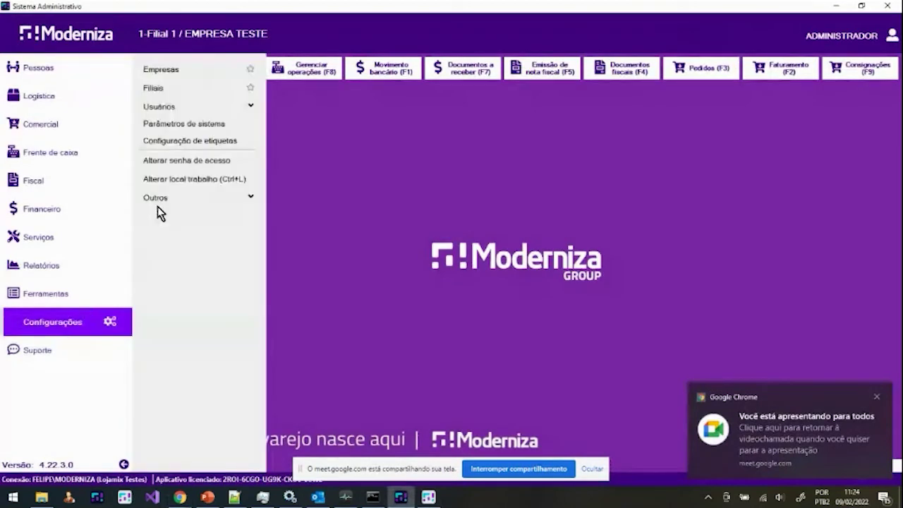
pyautogui.click(169, 90)
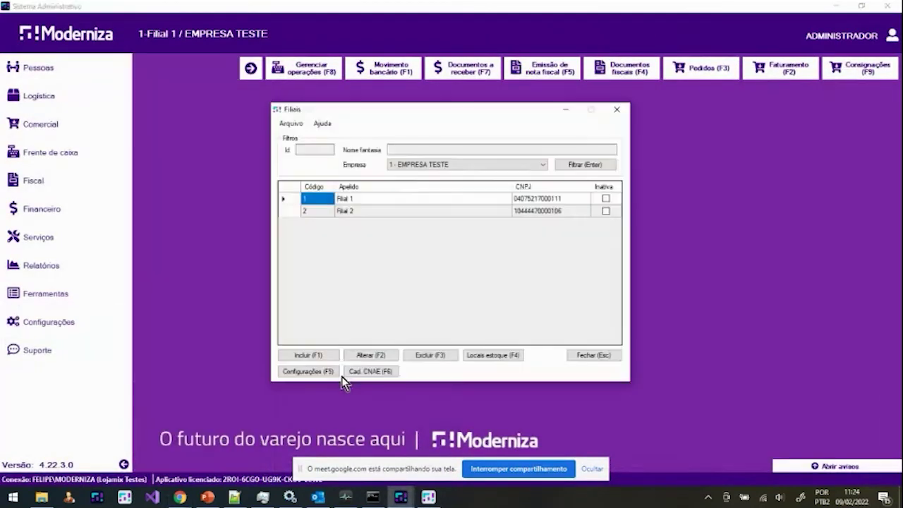
pyautogui.press('F5')
pyautogui.click(318, 113)
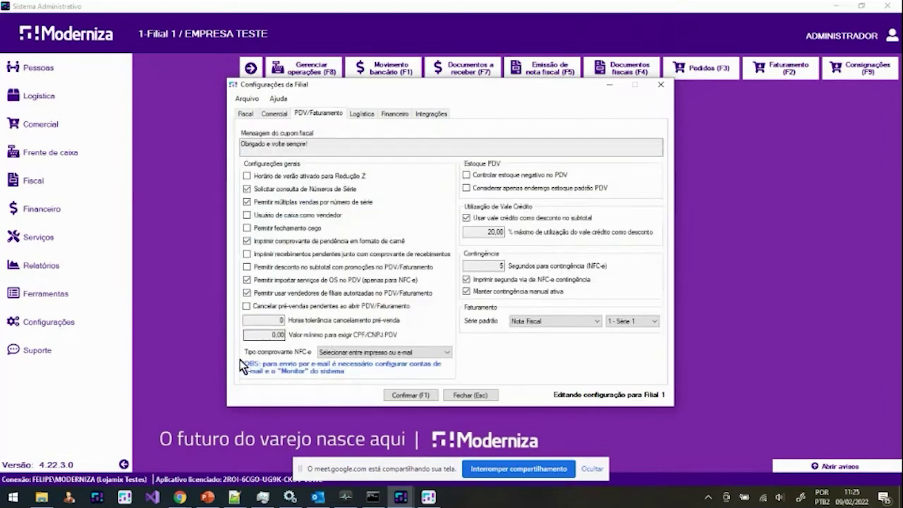
pyautogui.click(429, 497)
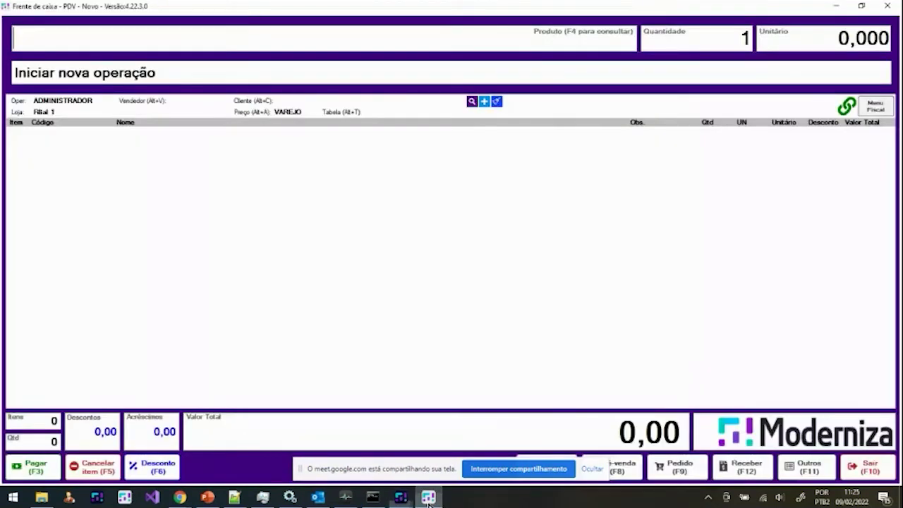
# Step: Add product code 3001 twice for a 20,00 sale and pay it in Dinheiro
pyautogui.write('3001')
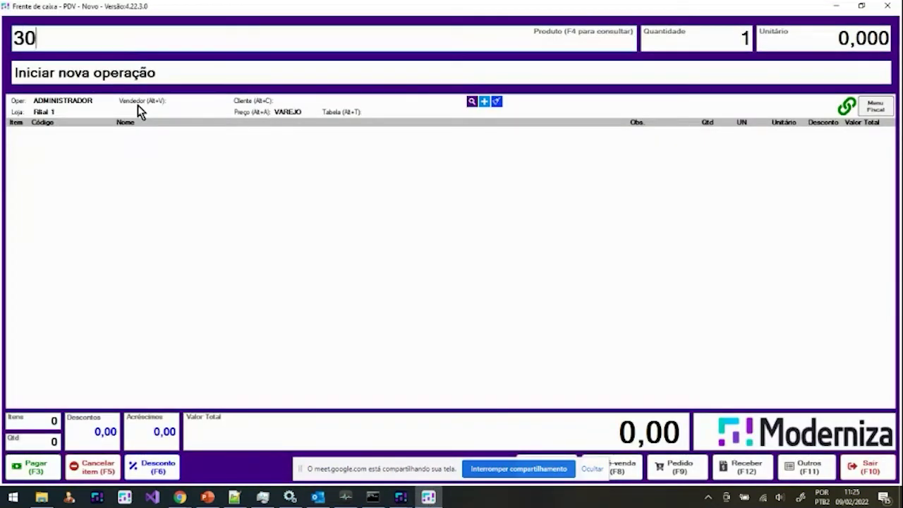
pyautogui.press('Return')
pyautogui.write('3001')
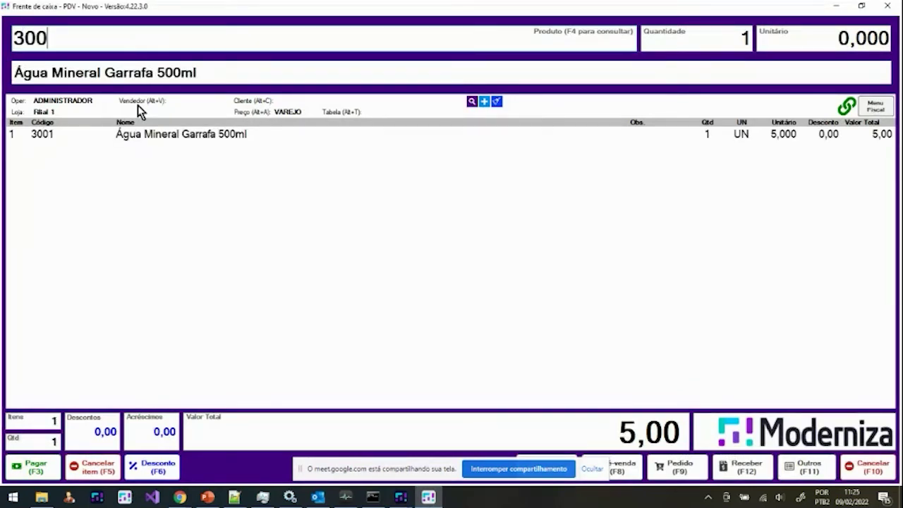
pyautogui.press('Return')
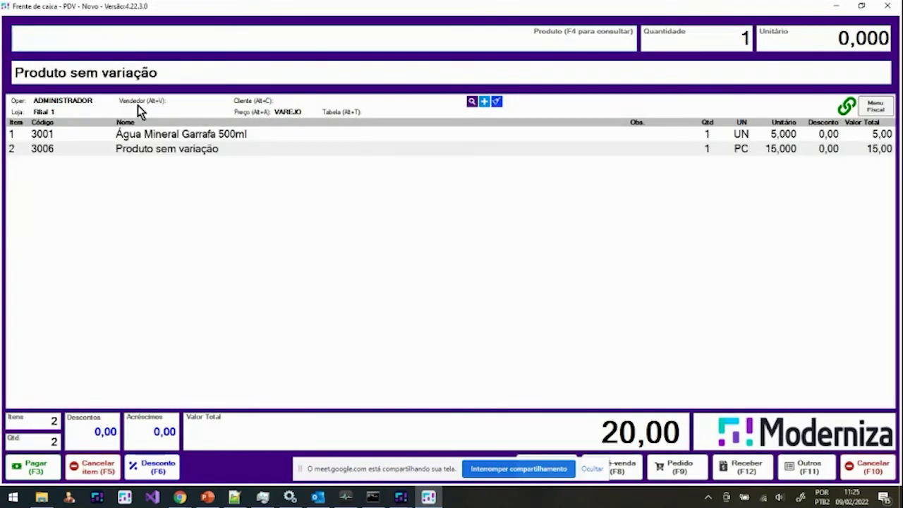
pyautogui.press('F3')
pyautogui.press('F1')
pyautogui.press('Return')
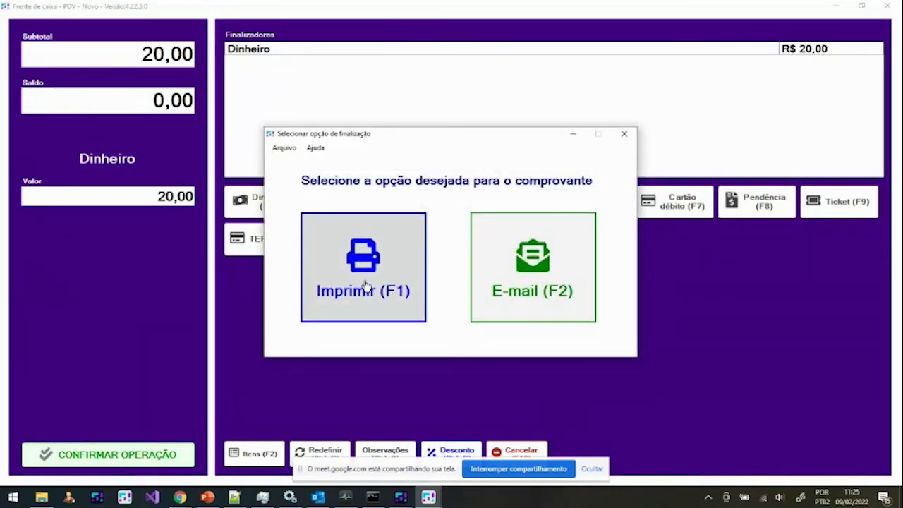
# Step: Choose an e-mailed receipt with the consumer's e-mail, then dismiss the expired-certificate warning and cancellation prompt
pyautogui.click(519, 295)
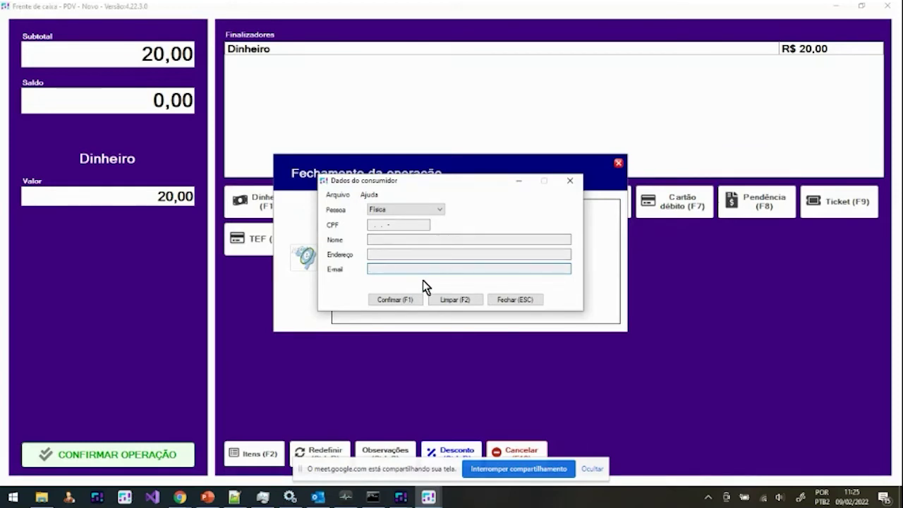
pyautogui.press('F1')
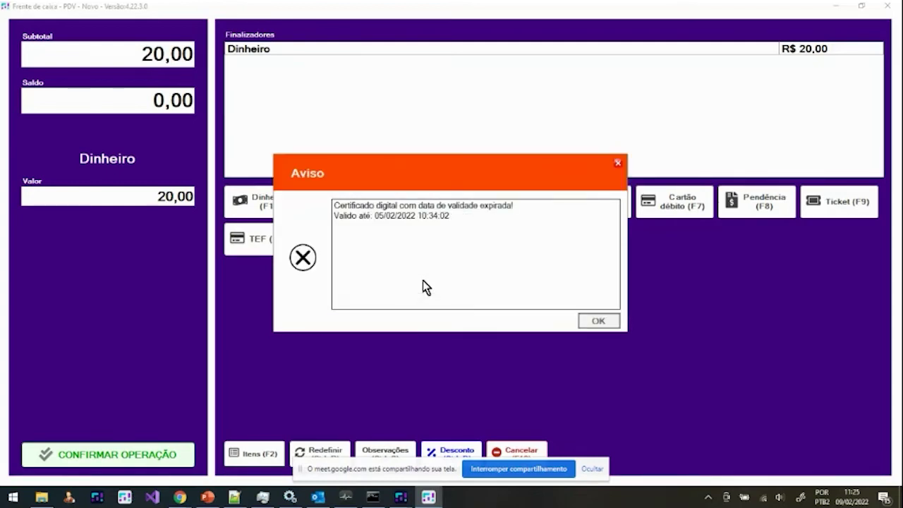
pyautogui.click(598, 325)
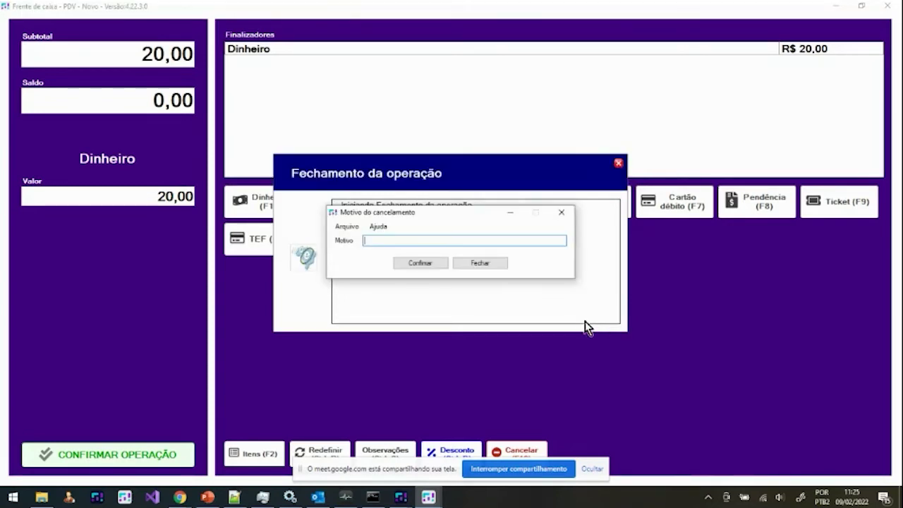
pyautogui.click(563, 212)
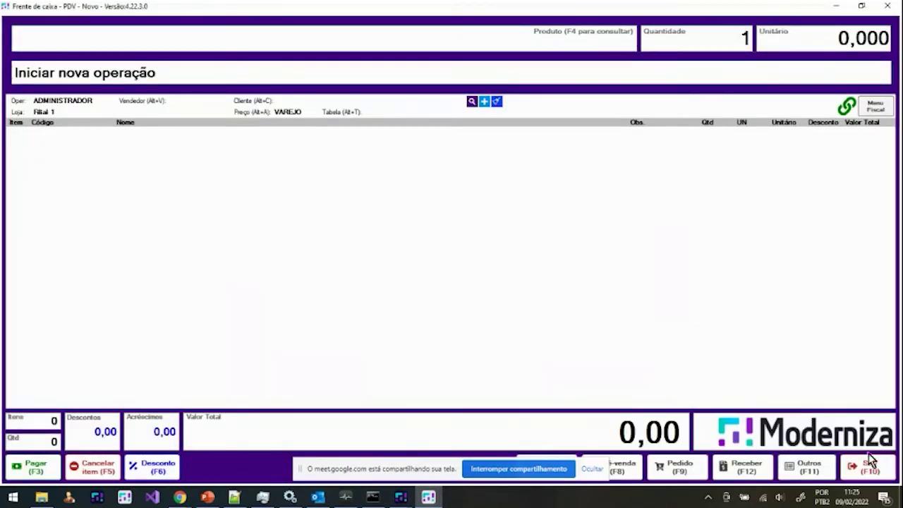
# Step: Exit the checkout to the PDV menu, check the Monitor, and close Configurações da Filial
pyautogui.click(857, 471)
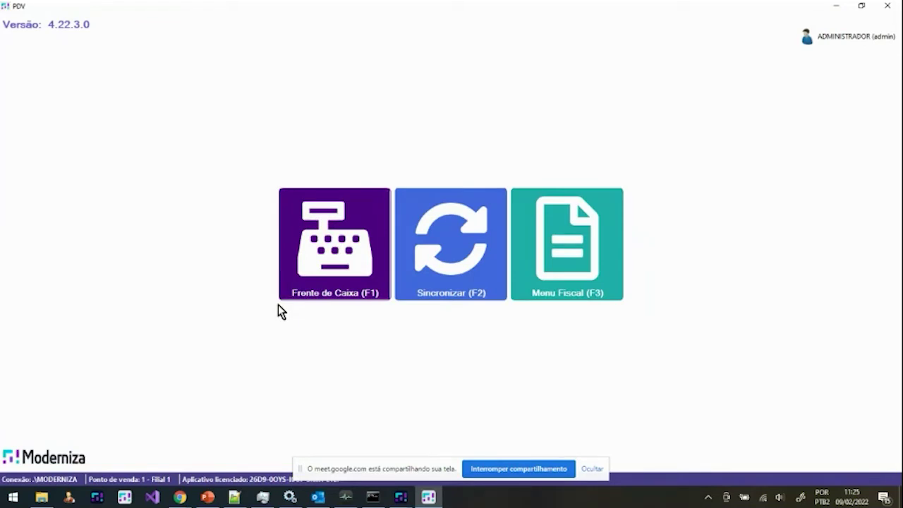
pyautogui.click(345, 496)
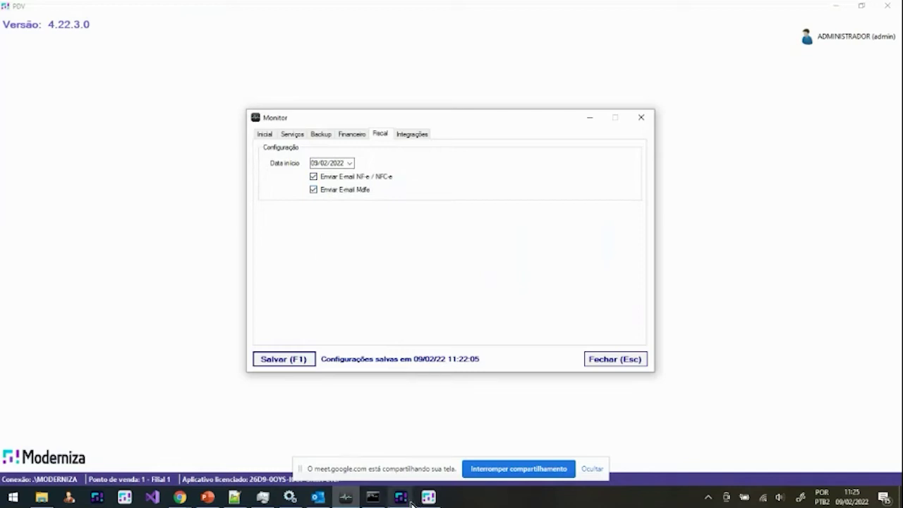
pyautogui.moveTo(400, 497)
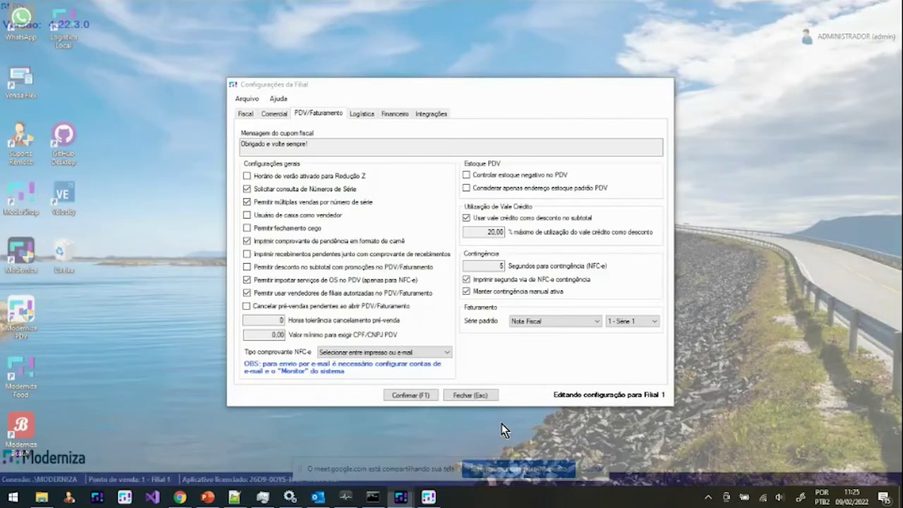
pyautogui.click(502, 424)
pyautogui.press('Escape')
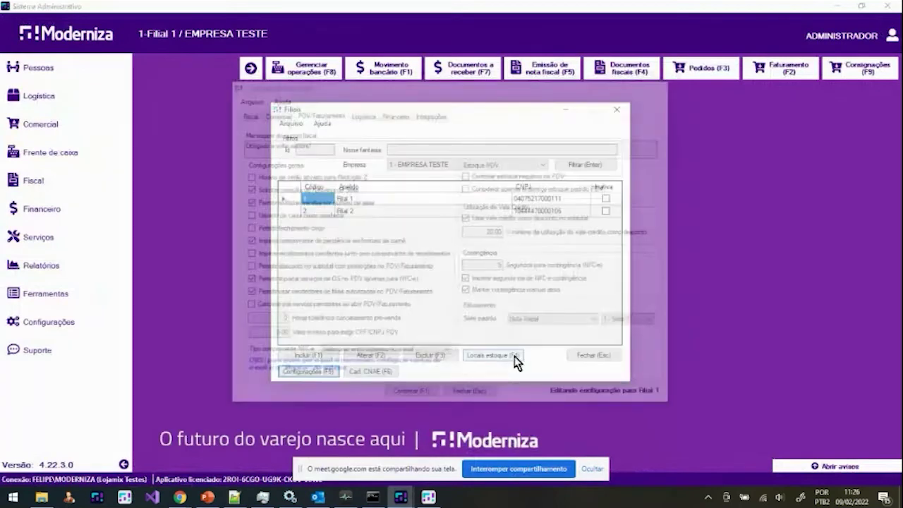
# Step: Close the Filiais list, then open and abandon the NF-e emission window, confirming with Sim
pyautogui.press('Escape')
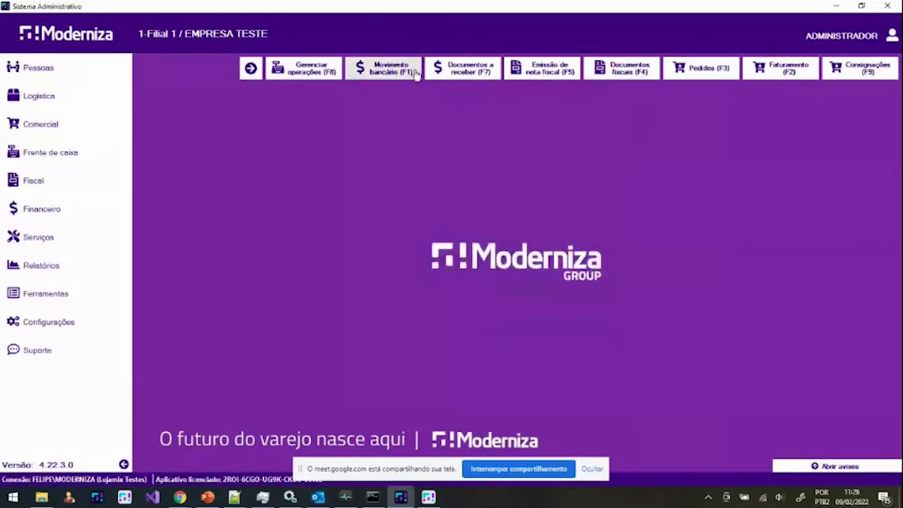
pyautogui.click(543, 67)
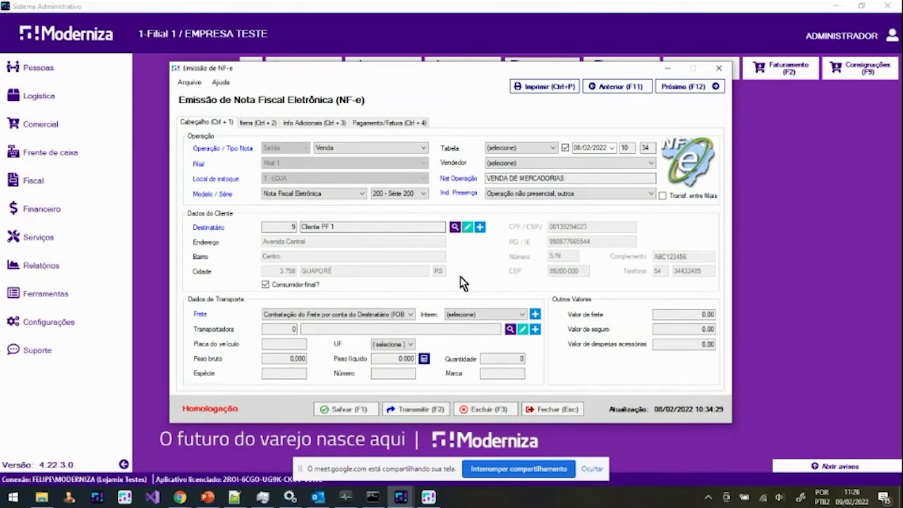
pyautogui.press('Escape')
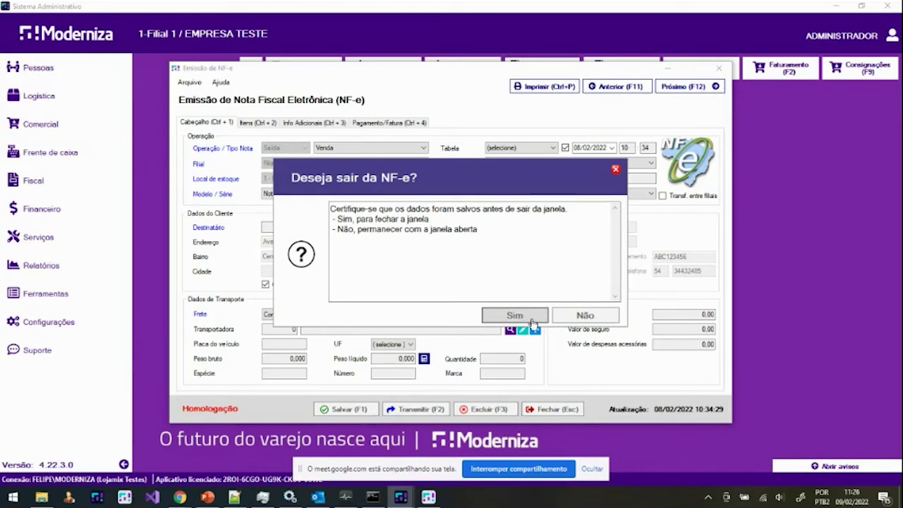
pyautogui.click(531, 319)
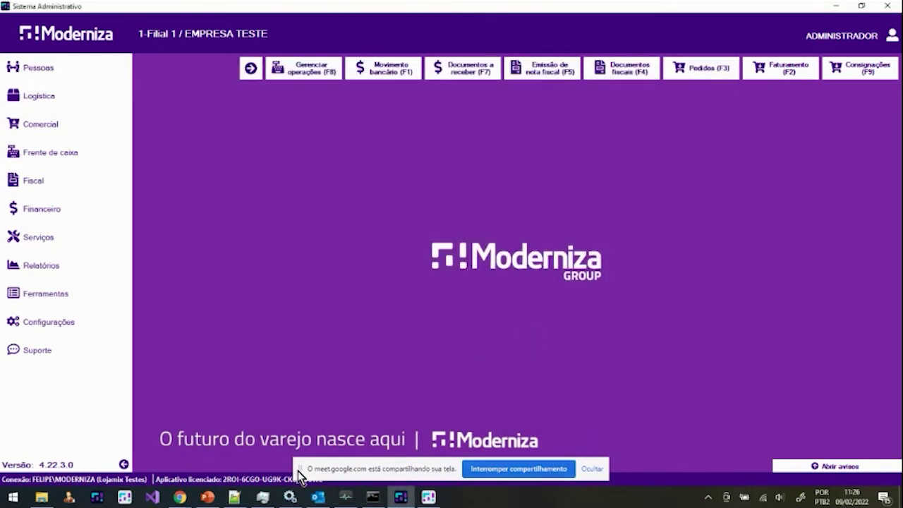
pyautogui.moveTo(297, 474); pyautogui.dragTo(0, 390)
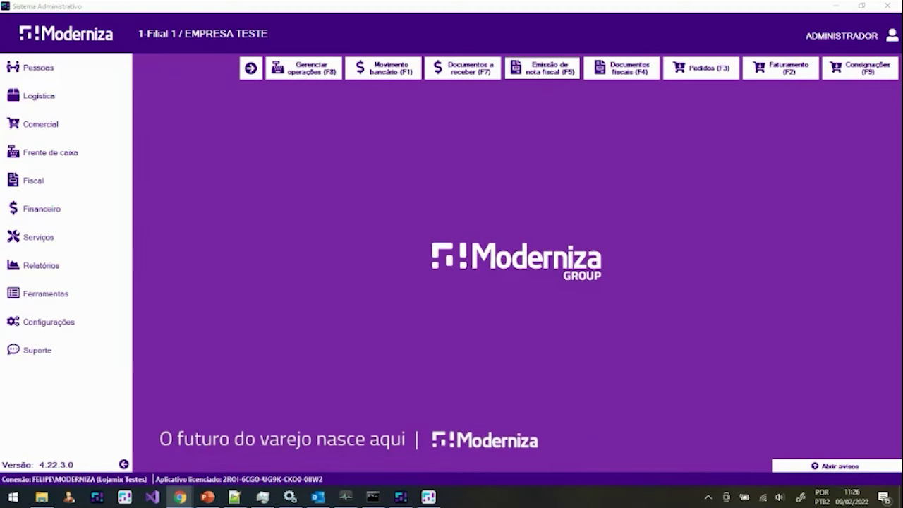
# Step: In the Monitor's Integrações, enable WooCommerce order import, set the sync interval to 1, and close
pyautogui.click(612, 326)
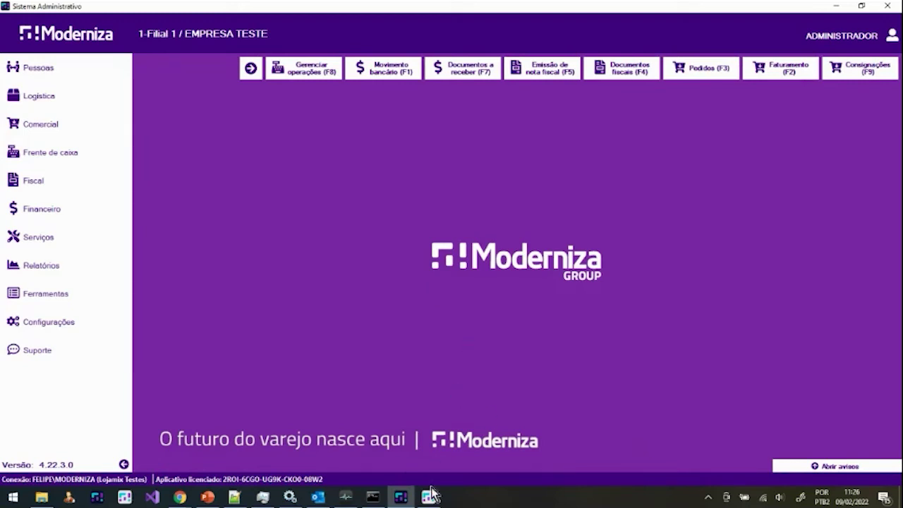
pyautogui.click(346, 497)
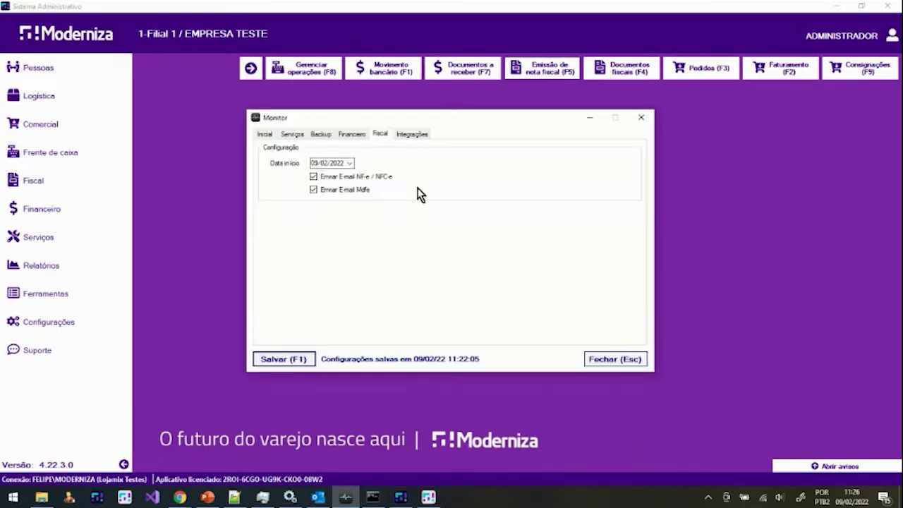
pyautogui.click(413, 134)
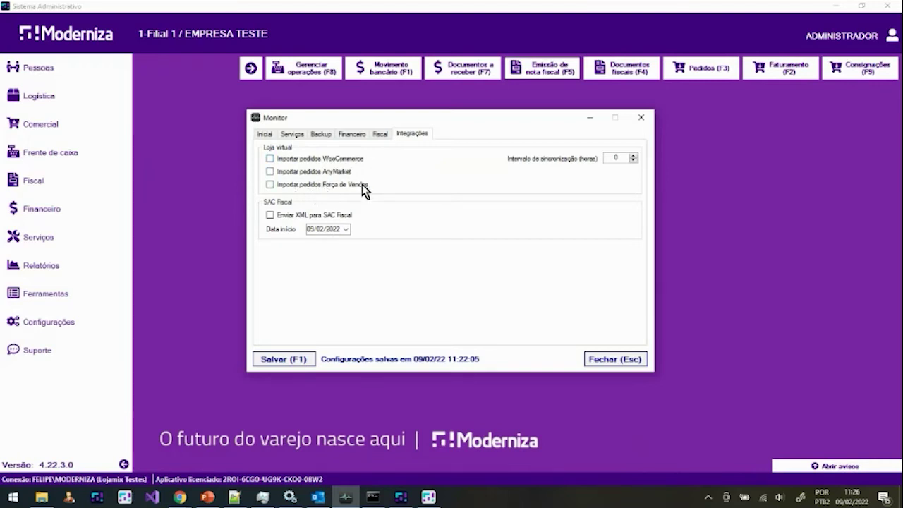
pyautogui.click(297, 159)
pyautogui.moveTo(619, 156); pyautogui.dragTo(606, 156)
pyautogui.write('1')
pyautogui.click(614, 361)
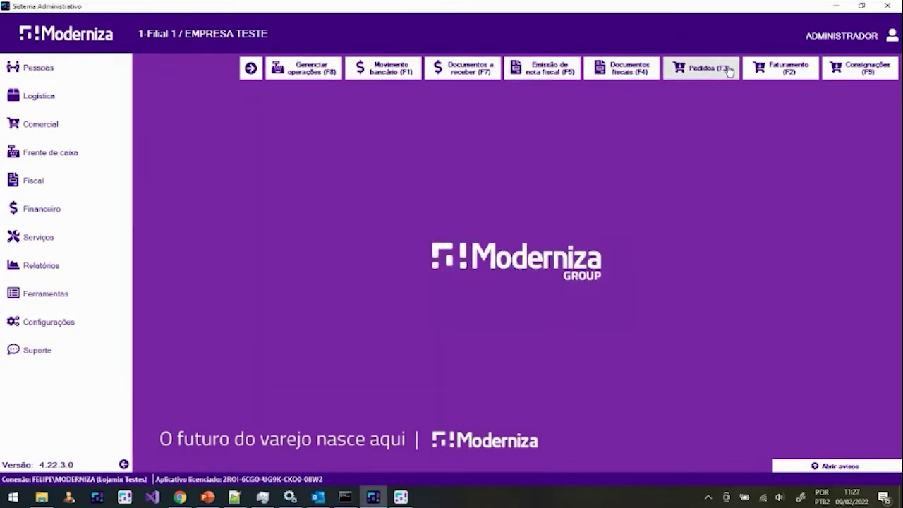
pyautogui.click(729, 71)
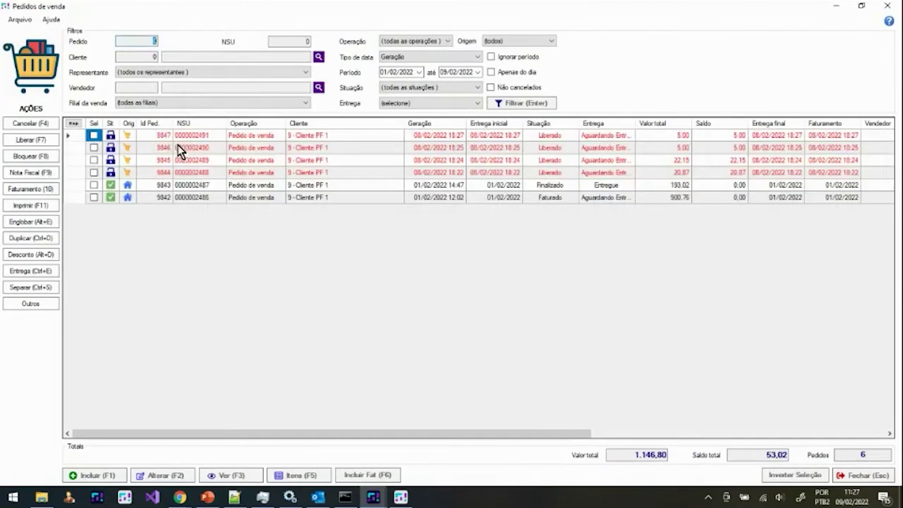
pyautogui.click(32, 304)
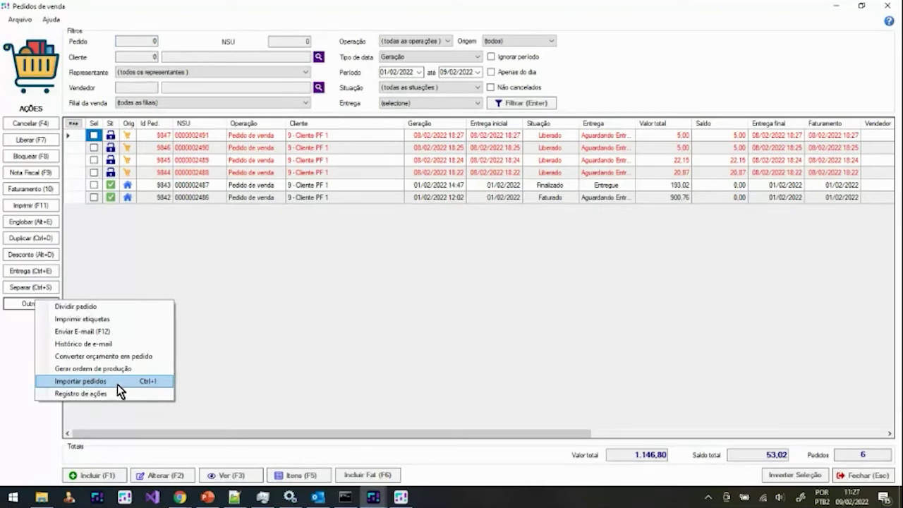
pyautogui.click(626, 369)
pyautogui.press('Escape')
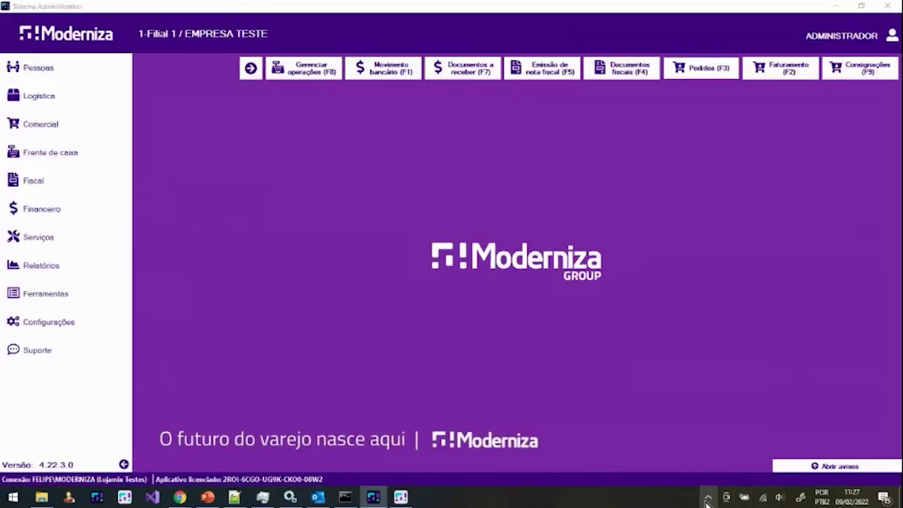
# Step: Reopen the Monitor from the tray on Integrações and toggle Enviar XML para SAC Fiscal on, then off
pyautogui.click(709, 496)
pyautogui.rightClick(748, 453)
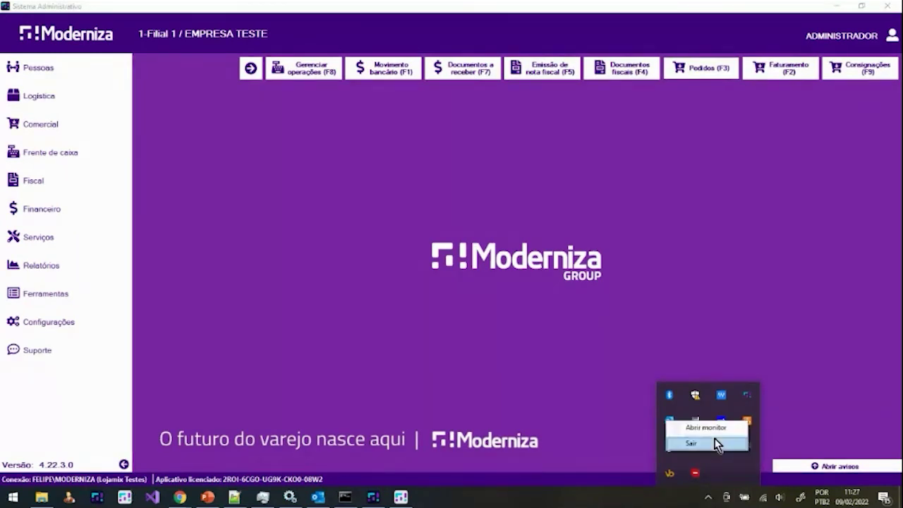
pyautogui.click(715, 440)
pyautogui.click(411, 134)
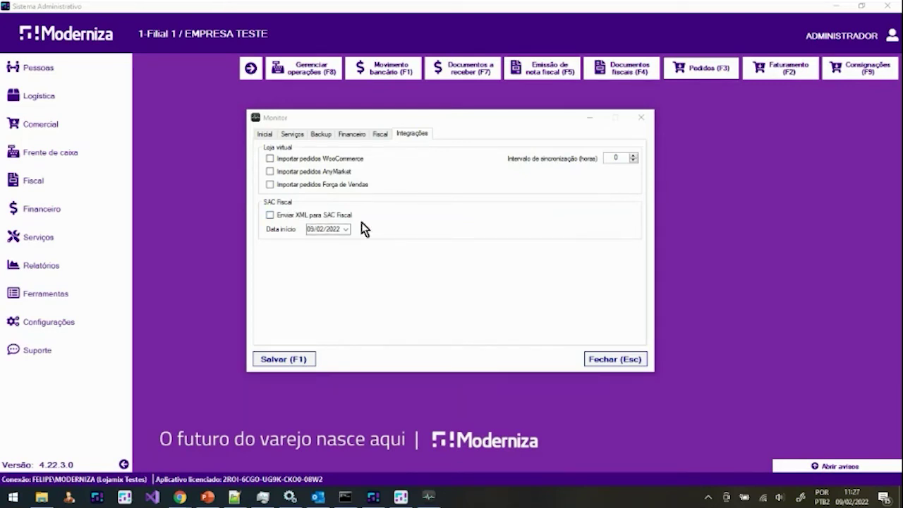
pyautogui.click(295, 217)
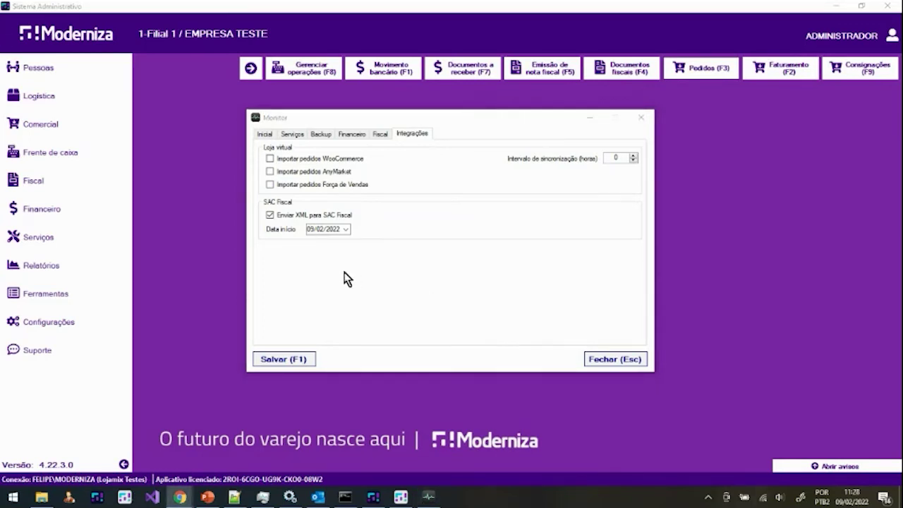
pyautogui.click(299, 215)
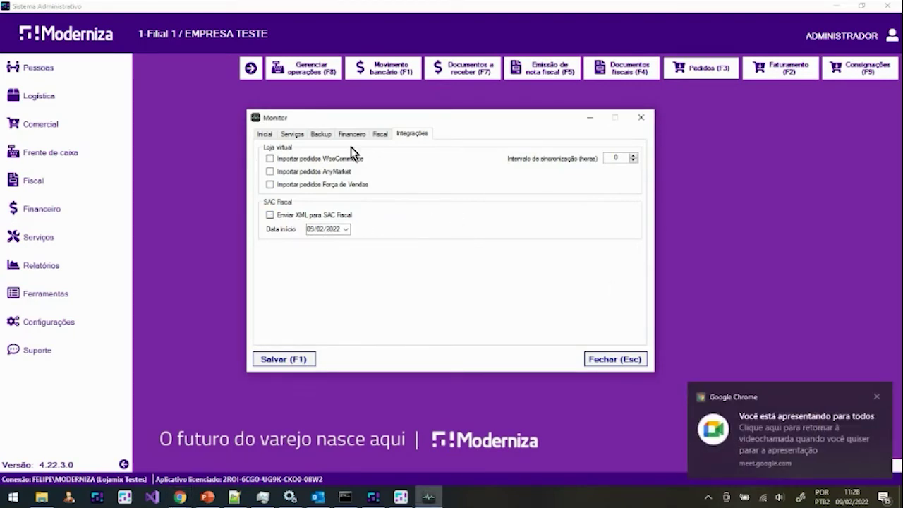
pyautogui.click(294, 136)
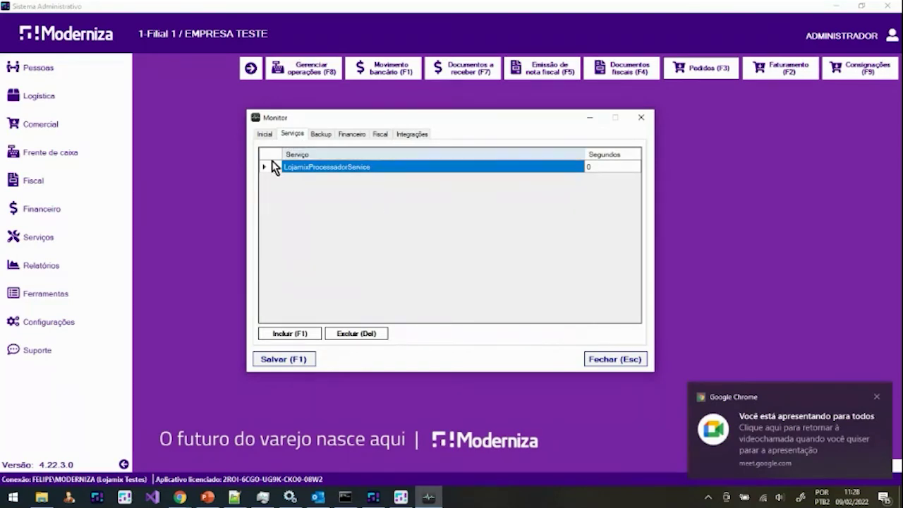
pyautogui.click(320, 134)
pyautogui.click(352, 135)
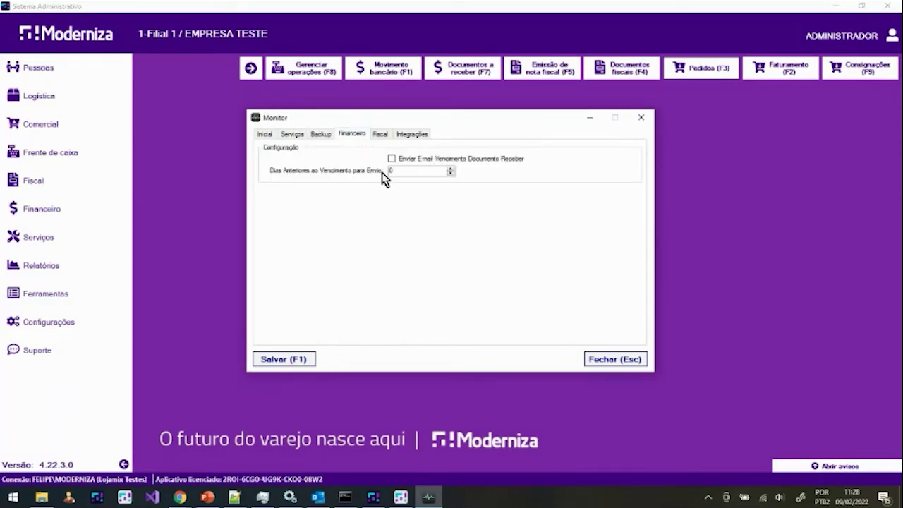
pyautogui.click(380, 134)
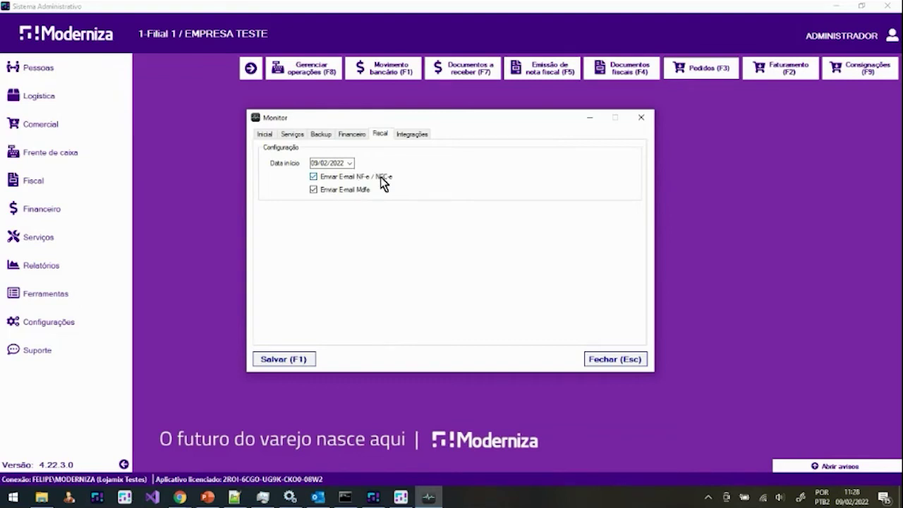
pyautogui.click(404, 136)
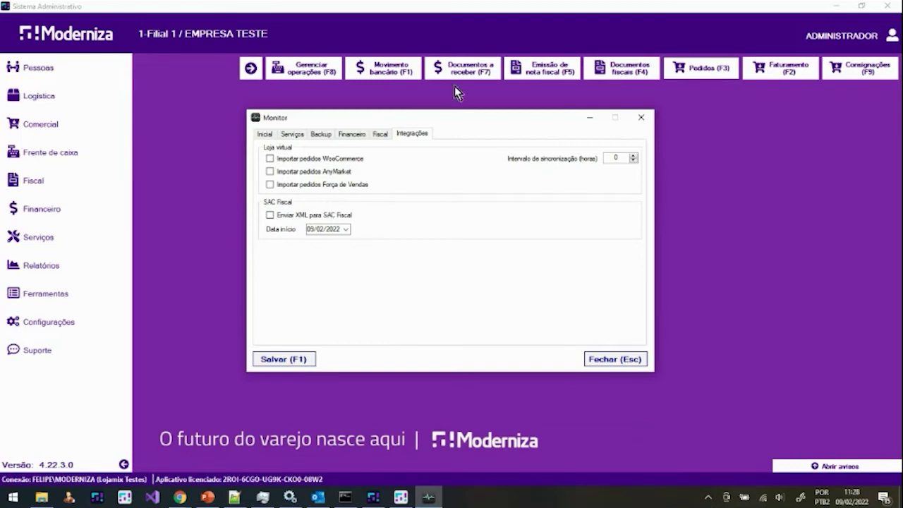
pyautogui.click(293, 134)
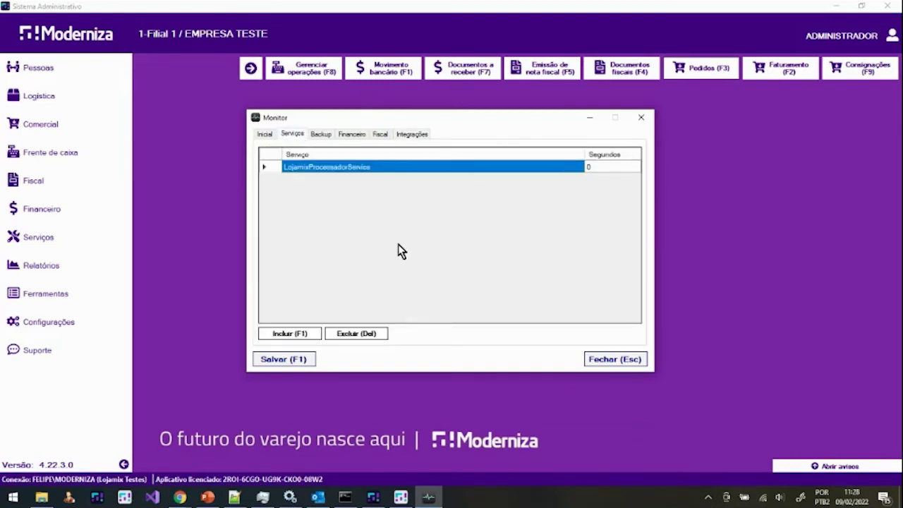
pyautogui.click(360, 134)
pyautogui.click(383, 136)
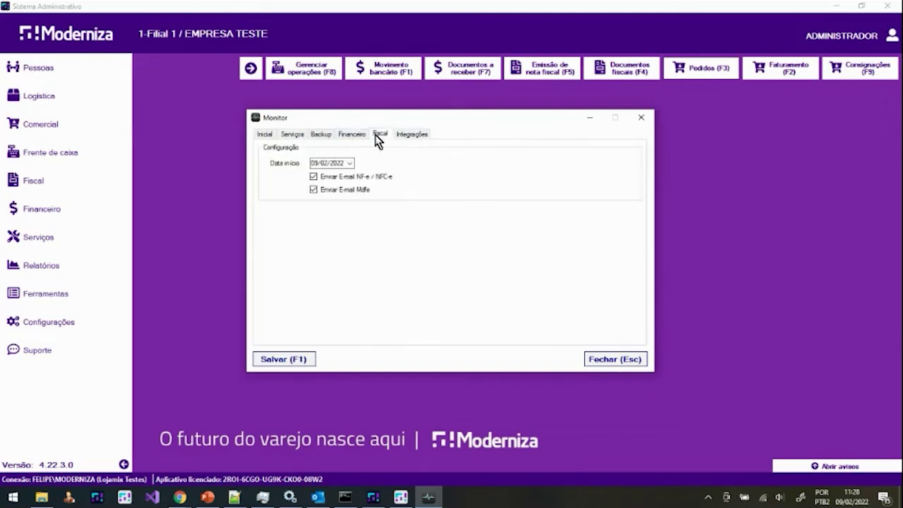
pyautogui.click(365, 136)
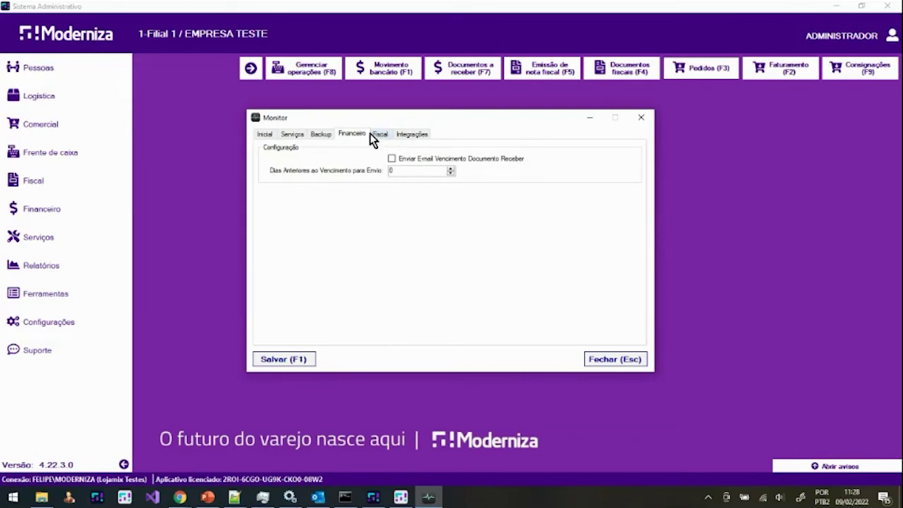
pyautogui.click(413, 138)
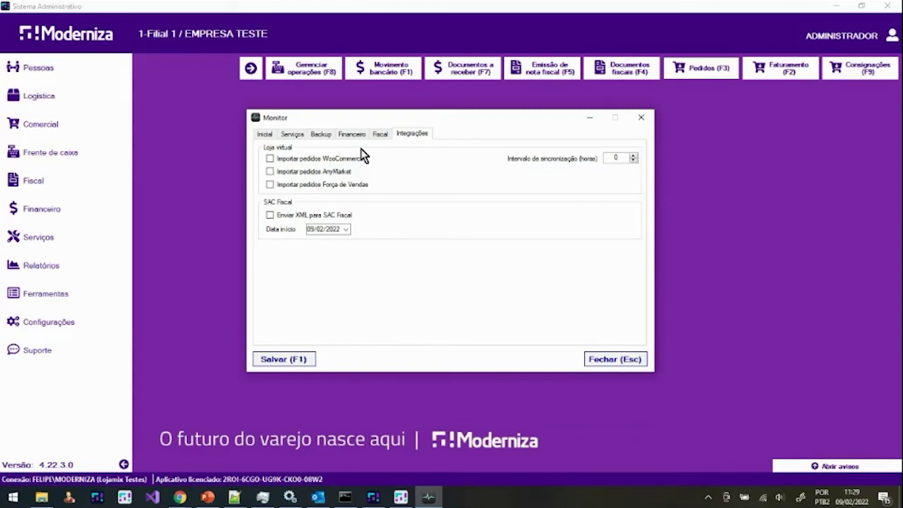
# Step: Check the receivables e-mail settings on the Financeiro tab, then return to the Monitor overview
pyautogui.click(357, 135)
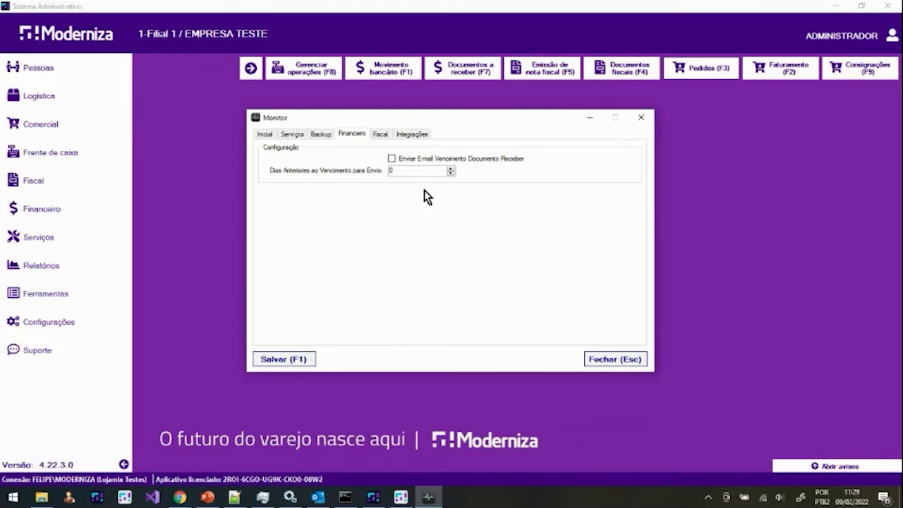
pyautogui.click(265, 135)
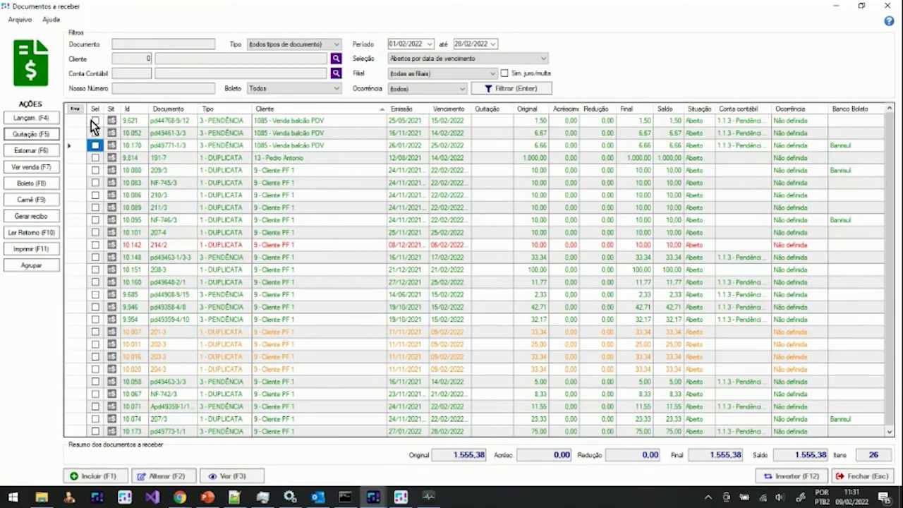
# Step: Select receivable 10.170 in the Documentos a receber list
pyautogui.click(159, 147)
pyautogui.press('Up')
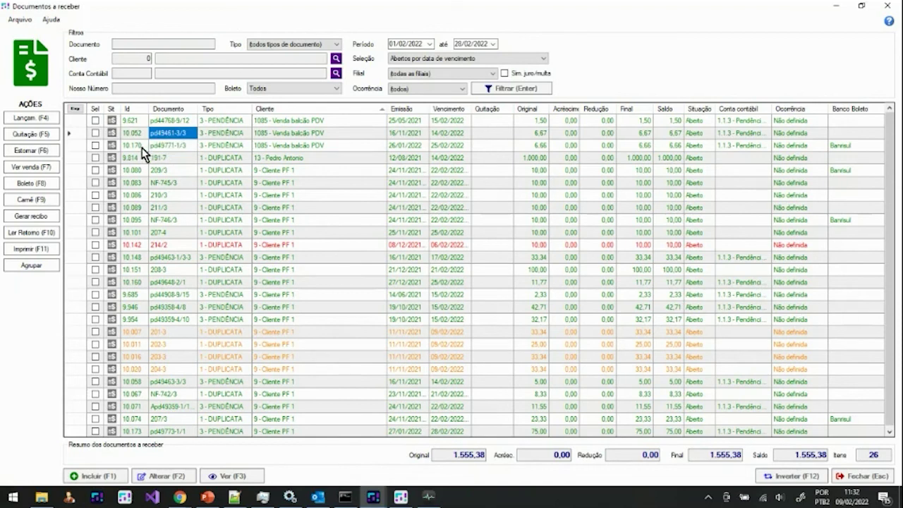
pyautogui.press('Down')
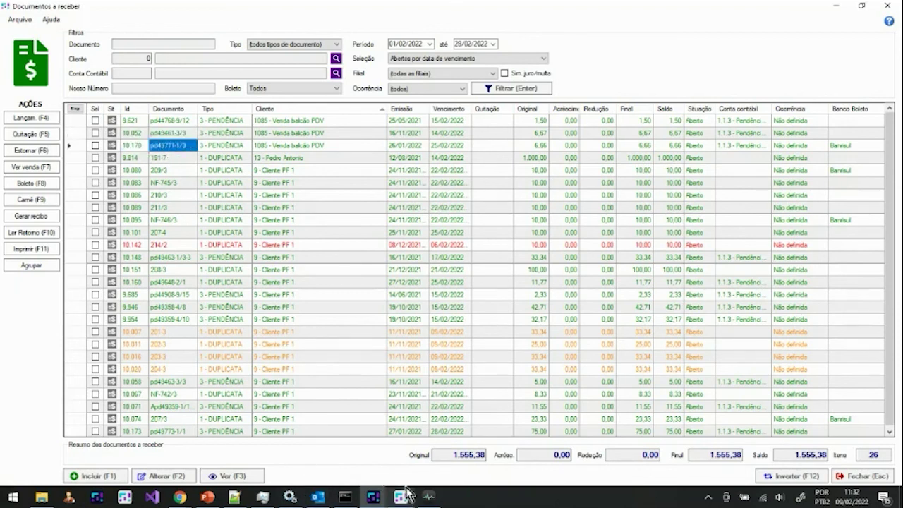
# Step: Close the Documentos a receber list and minimize the Monitor window
pyautogui.click(424, 498)
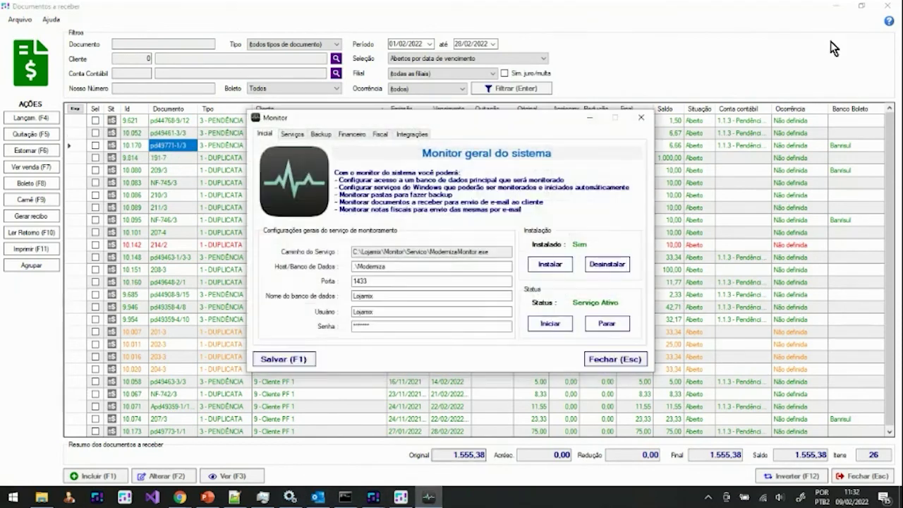
pyautogui.click(887, 5)
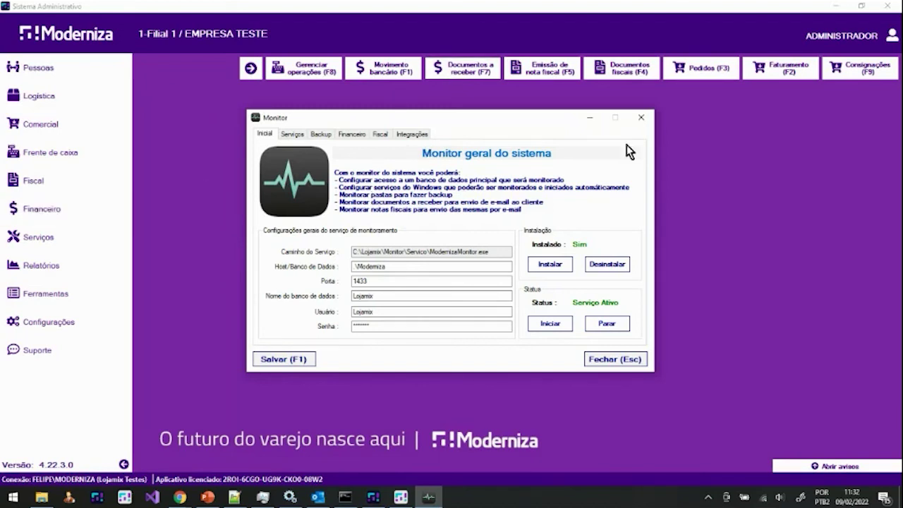
pyautogui.click(591, 119)
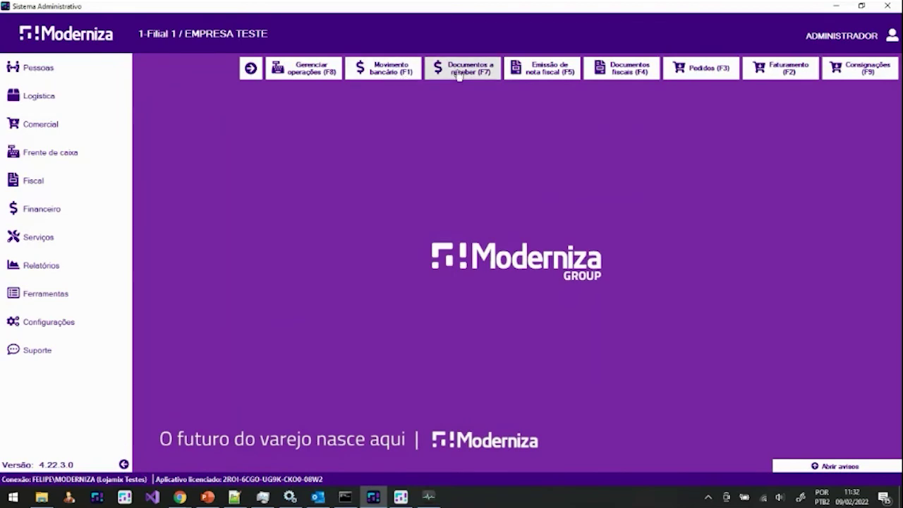
# Step: Turn on Quitação automática no vencimento for receivable pd44768-9/12, then close the form
pyautogui.press('F7')
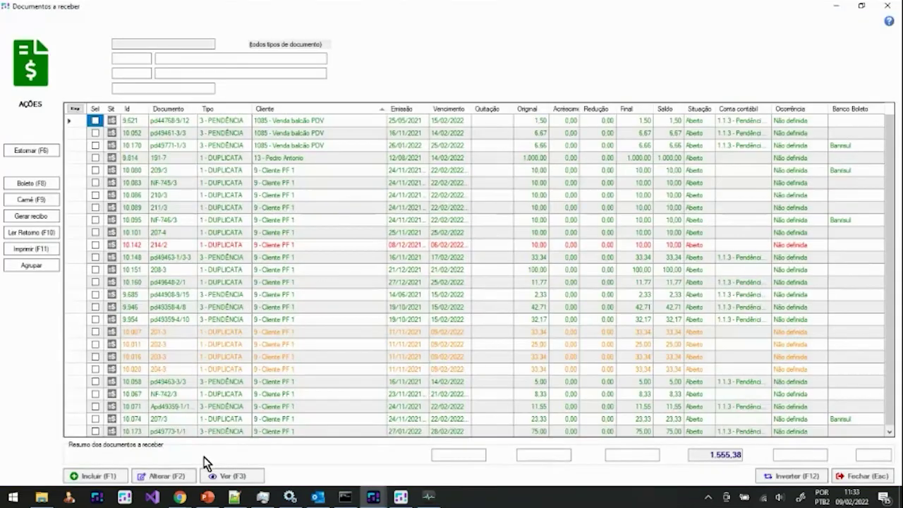
pyautogui.click(170, 477)
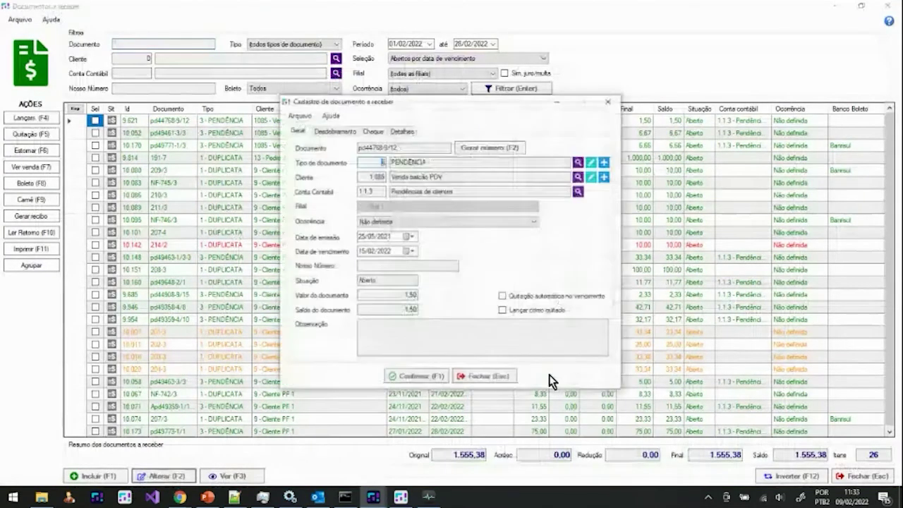
pyautogui.click(504, 297)
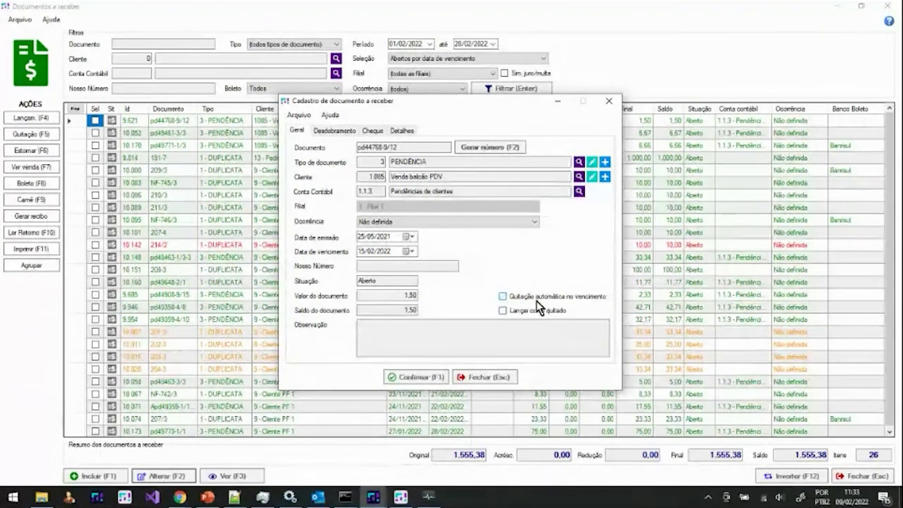
pyautogui.press('F1')
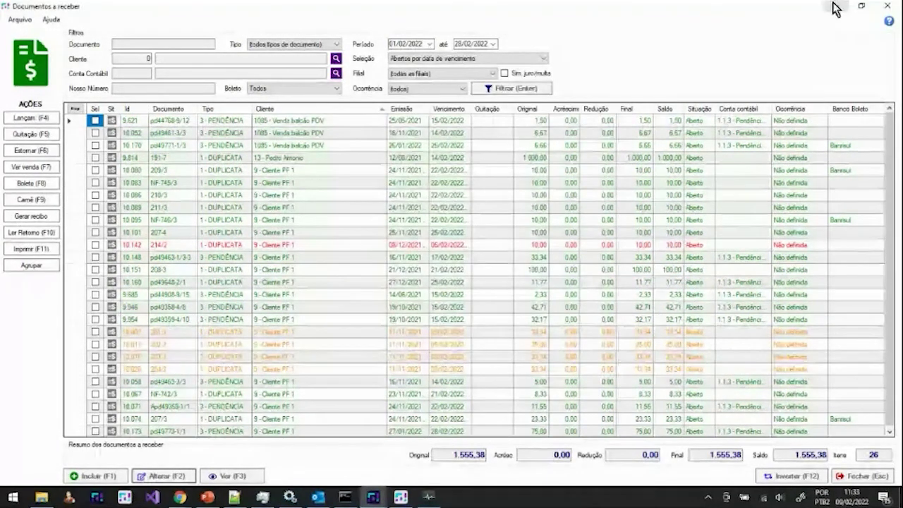
pyautogui.click(888, 9)
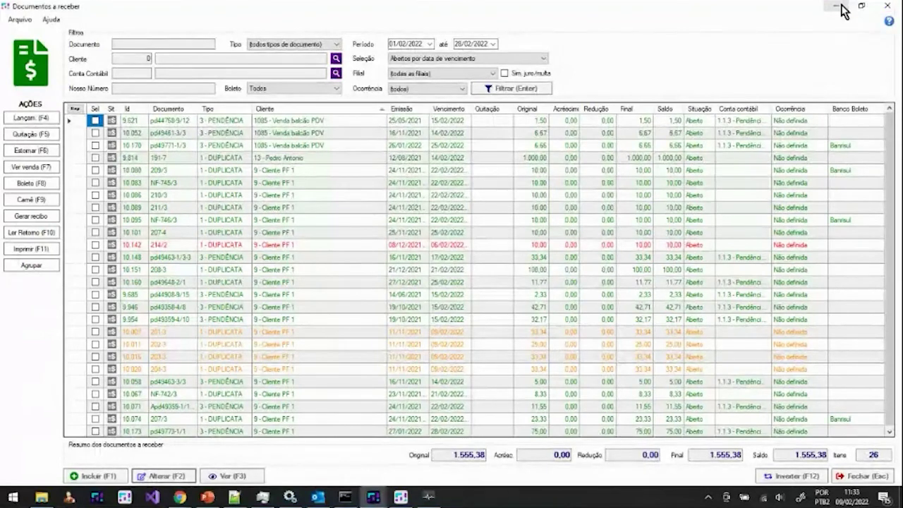
# Step: Review the company's Financeiras settings under Configurações > Empresas, then bring back the Monitor
pyautogui.click(77, 331)
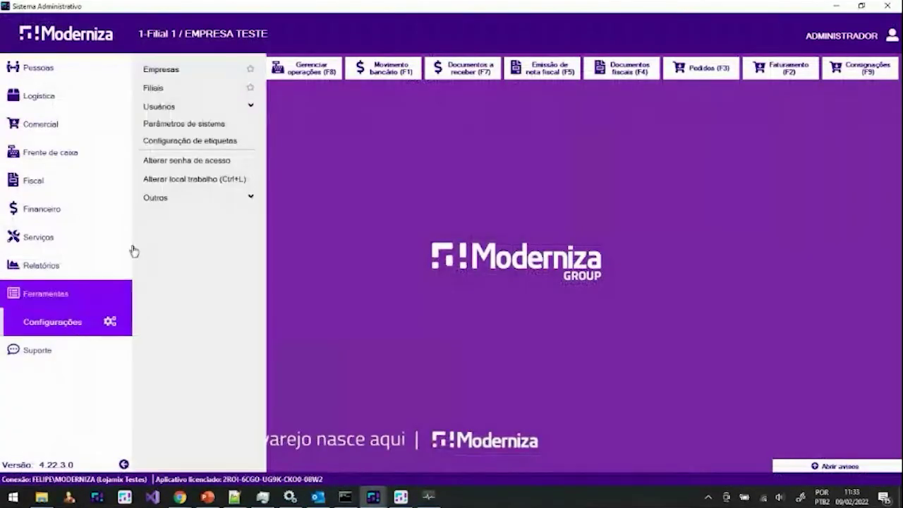
pyautogui.click(174, 71)
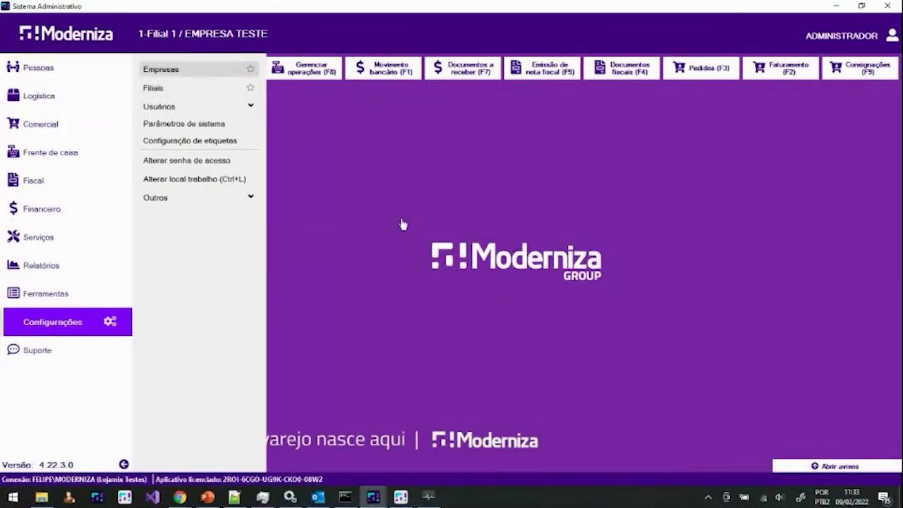
pyautogui.click(393, 352)
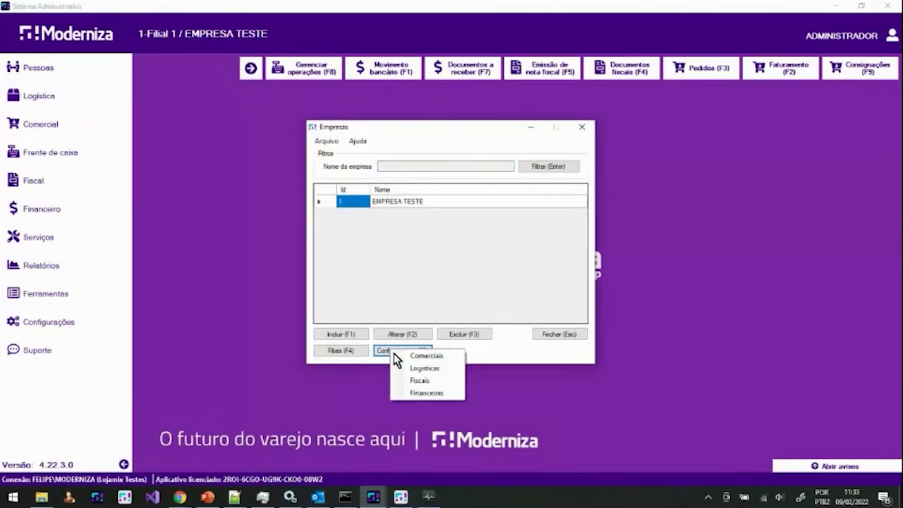
pyautogui.click(420, 393)
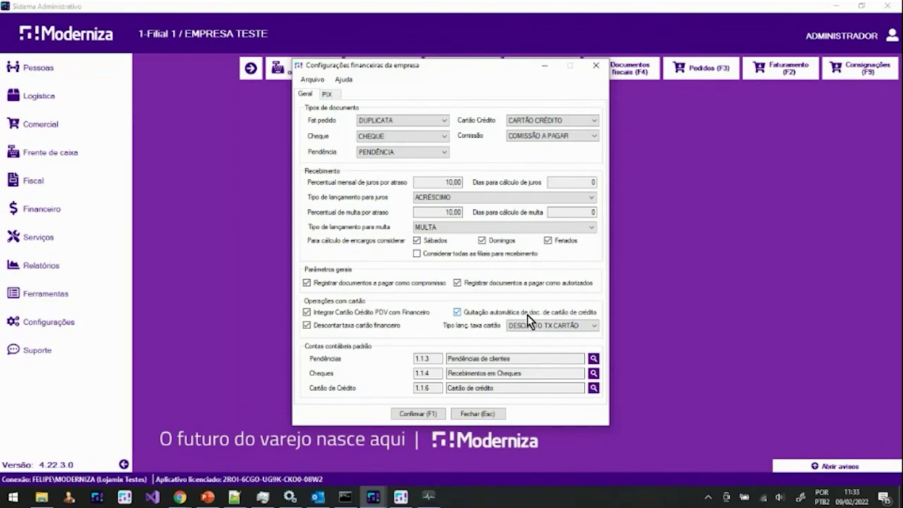
pyautogui.press('Escape')
pyautogui.press('Escape')
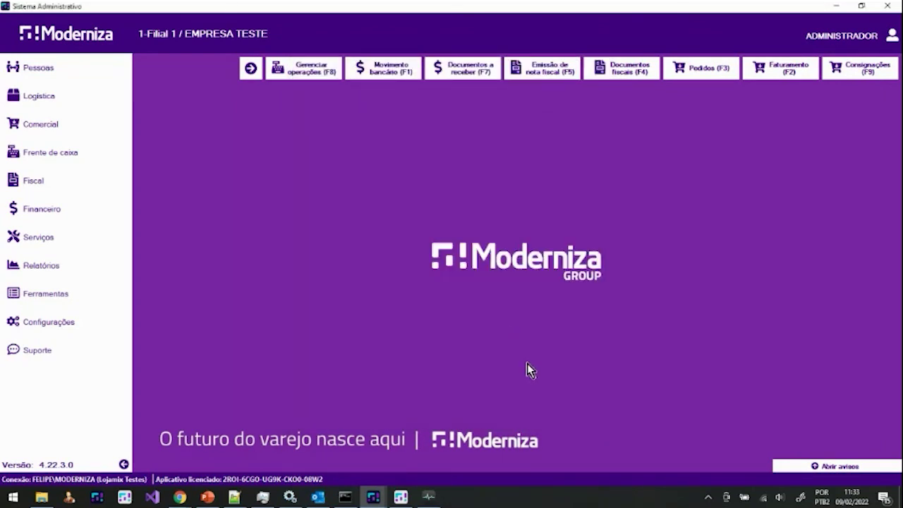
pyautogui.click(429, 496)
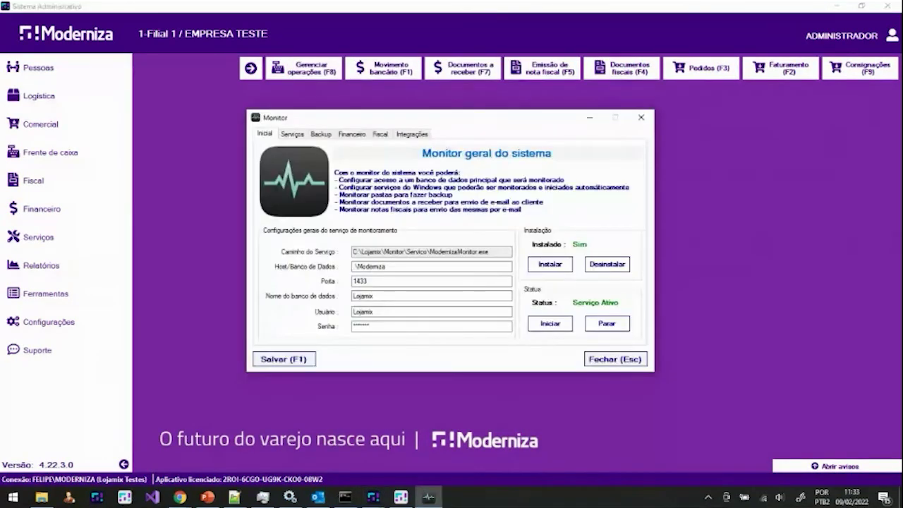